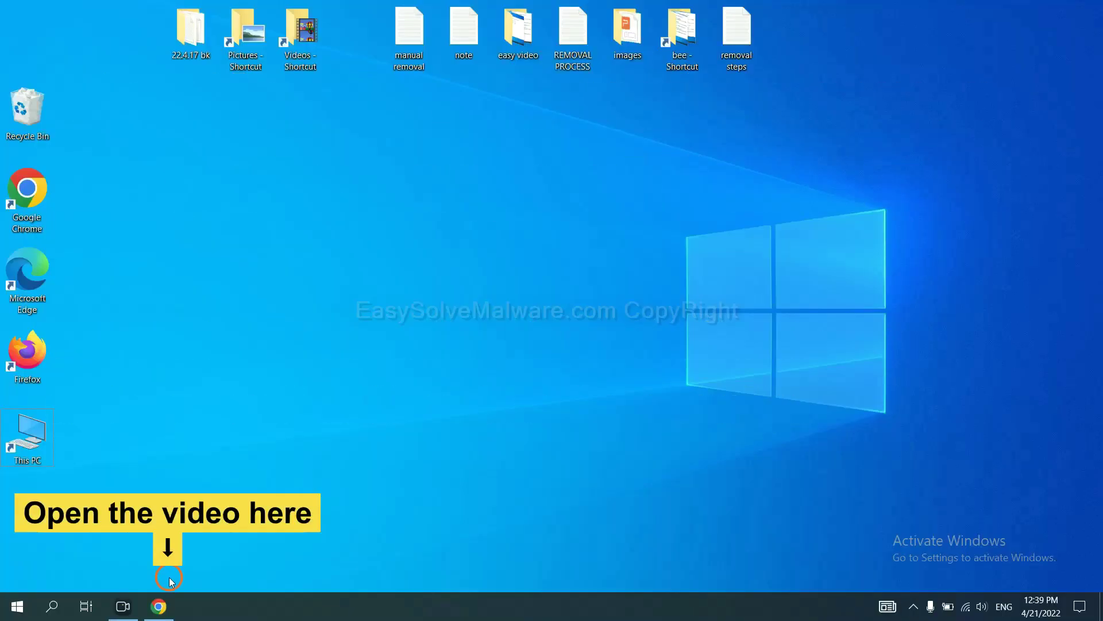
# After the Solution 1 title slide, bring back the Chrome window showing the YouTube video
pyautogui.click(169, 606)
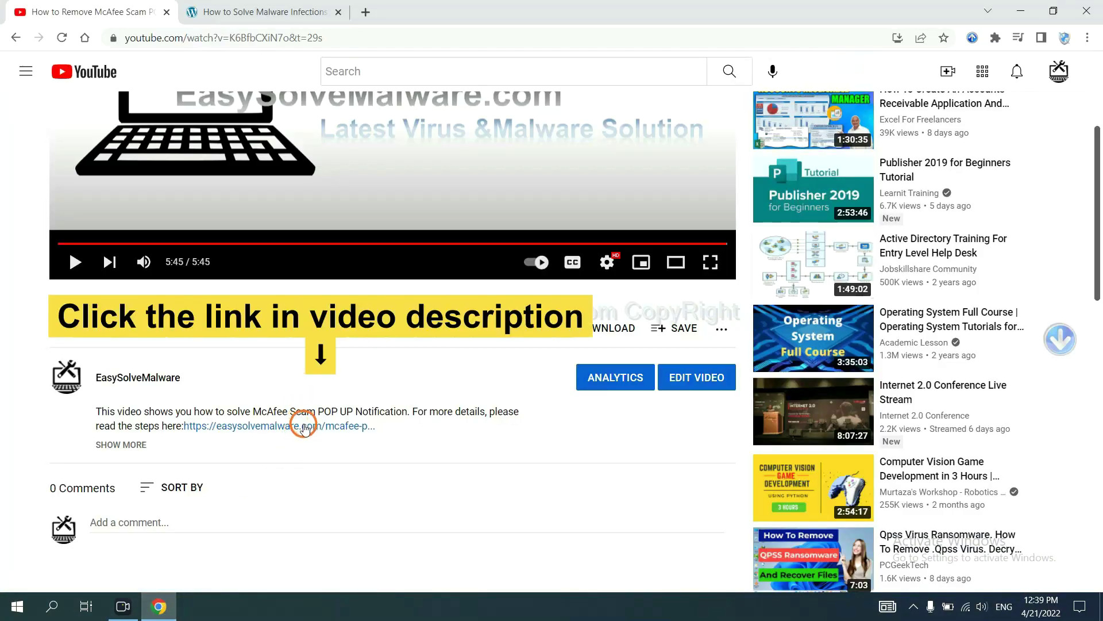
# Open the easysolvemalware.com guide from the video description and download SpyHunter for Windows
pyautogui.click(305, 428)
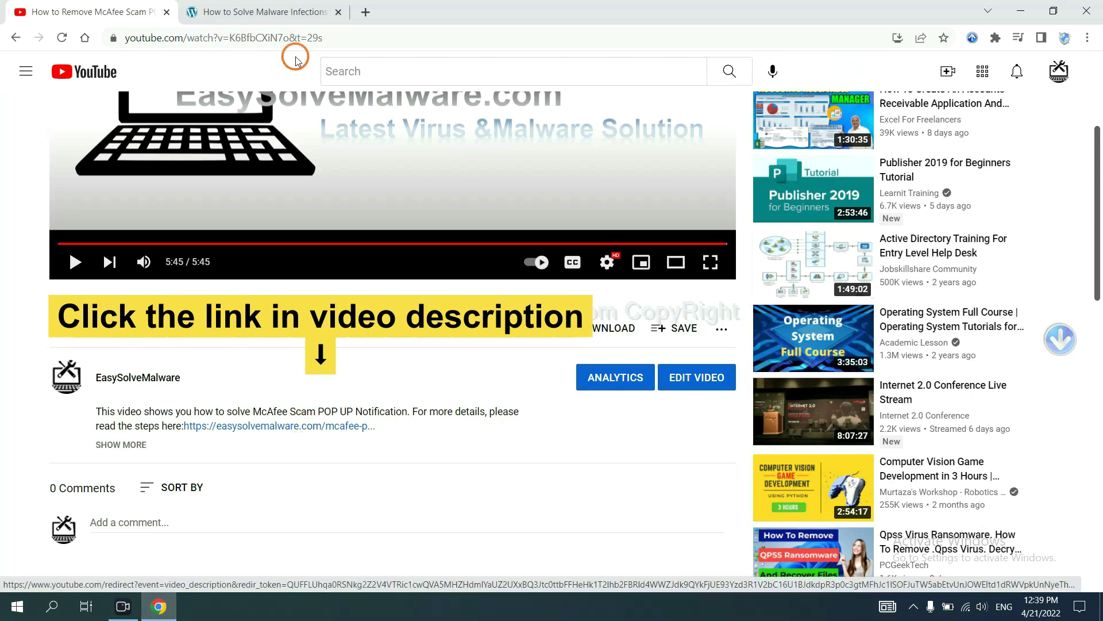
pyautogui.scroll(-4, 1100, 297)
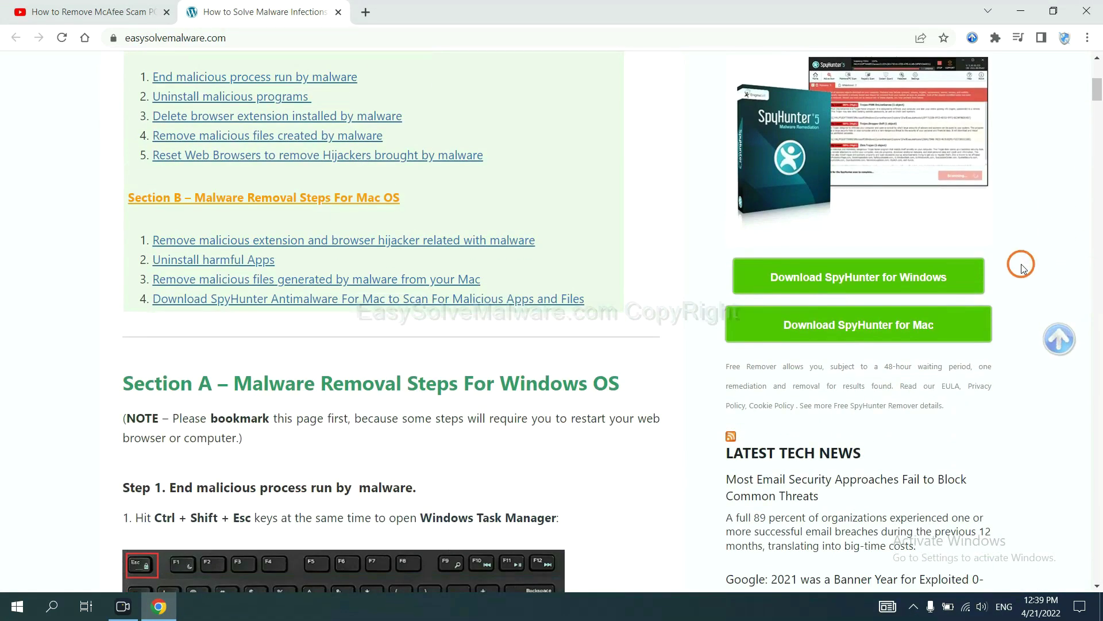
pyautogui.click(937, 276)
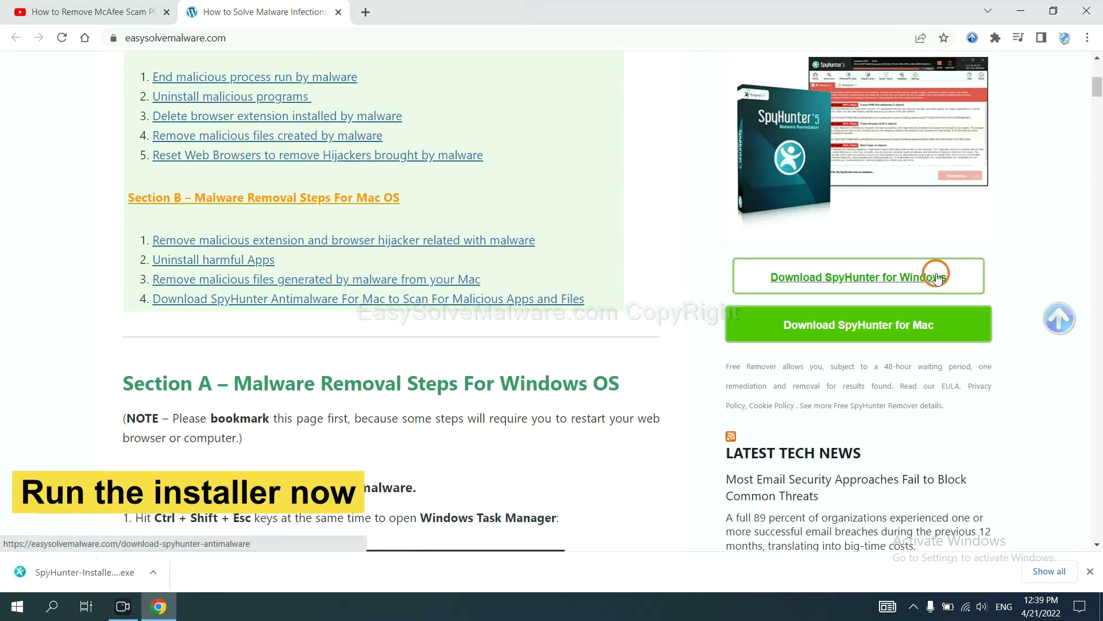
# Run the SpyHunter-Installer (6).exe installer in English, accept the EULA, and install until the welcome screen
pyautogui.click(71, 574)
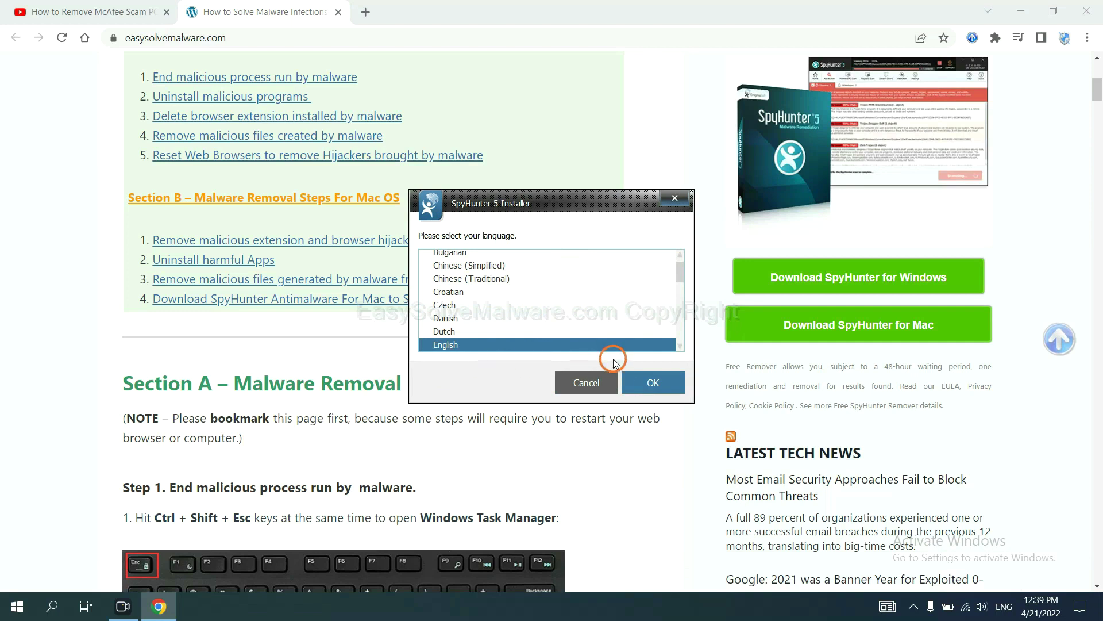
pyautogui.click(638, 383)
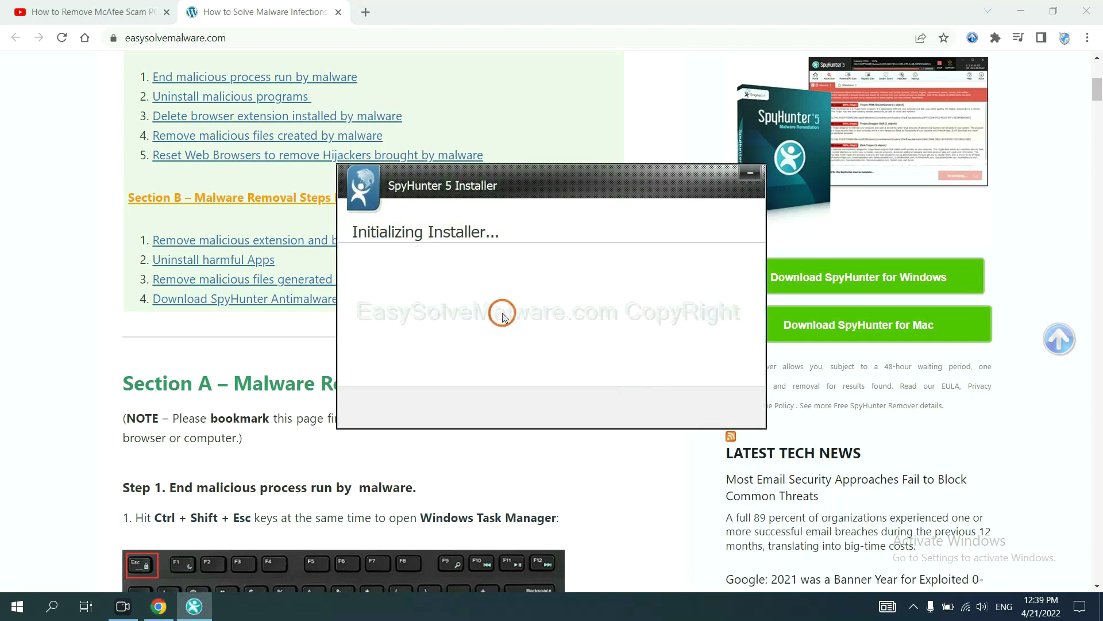
pyautogui.click(471, 313)
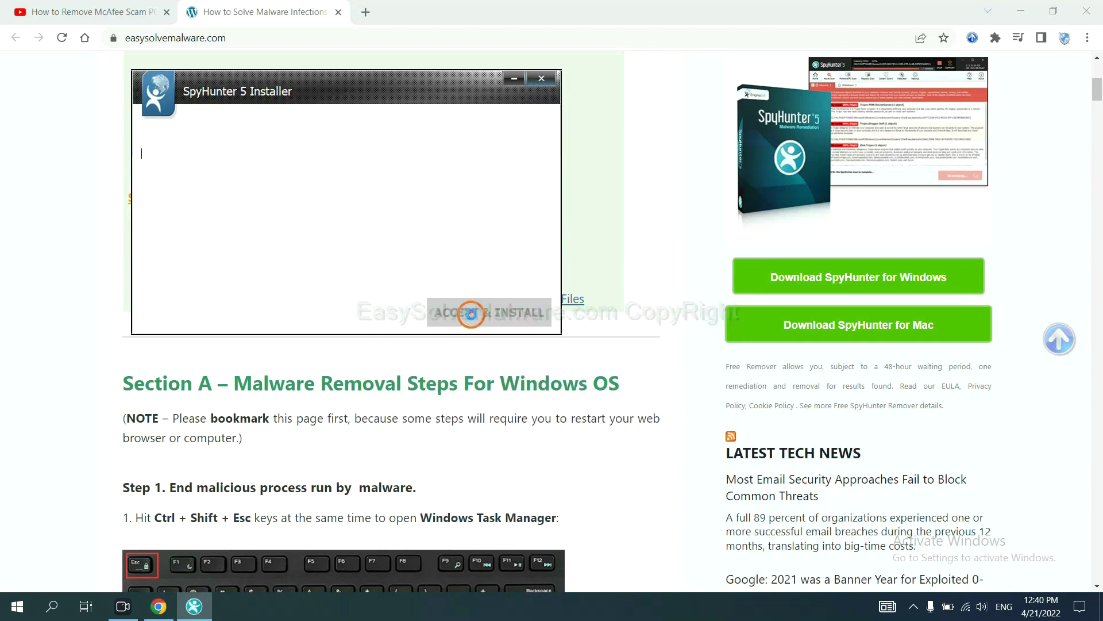
pyautogui.click(355, 277)
pyautogui.click(447, 319)
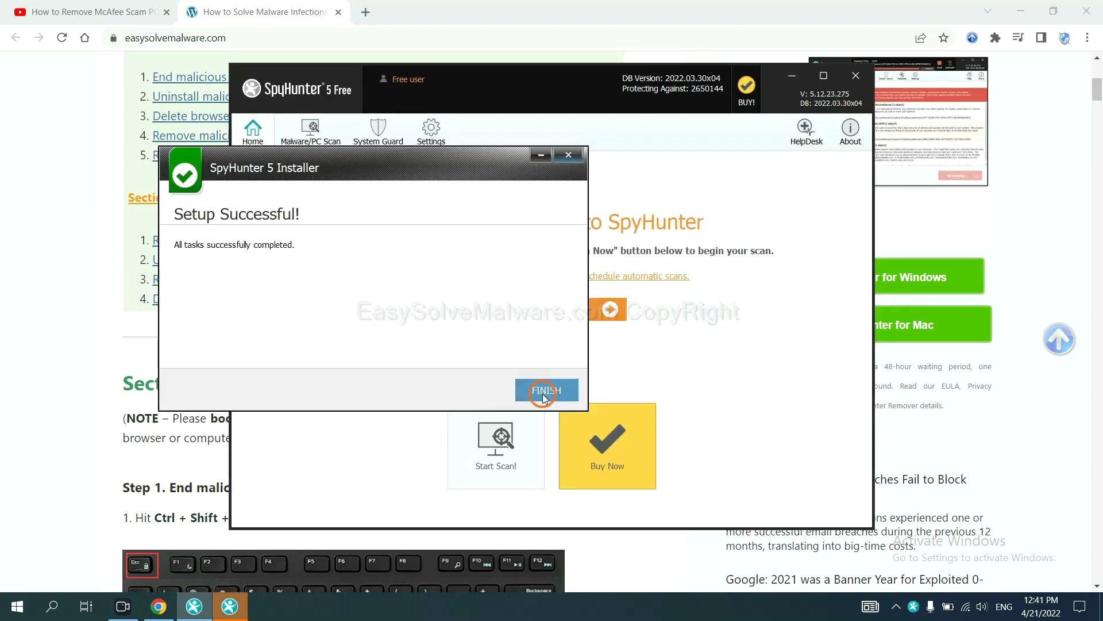
pyautogui.click(543, 388)
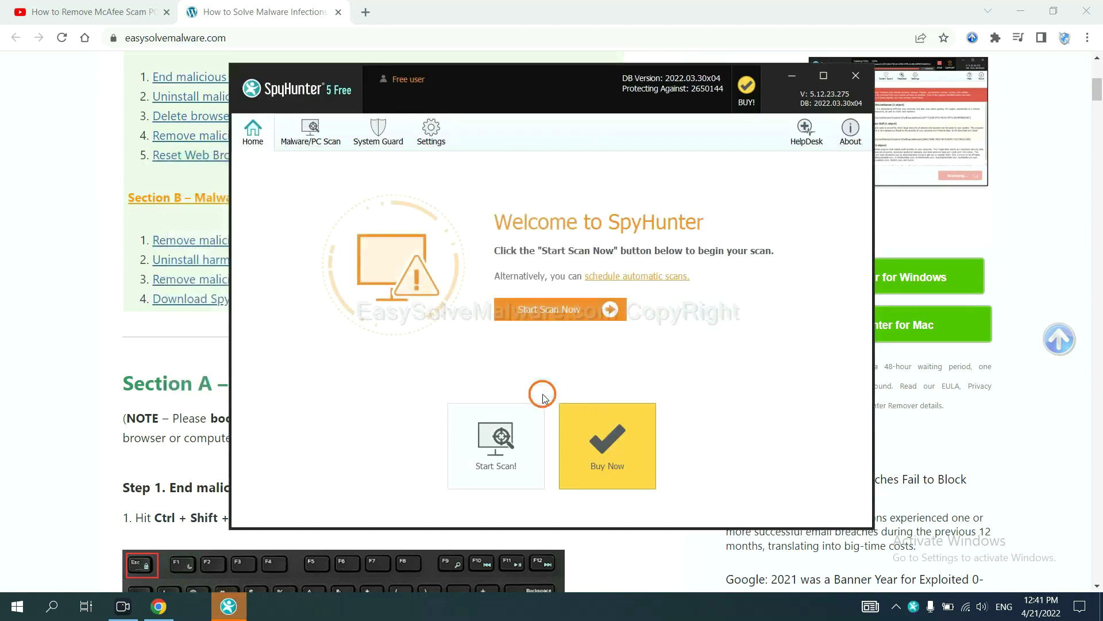
# Run a SpyHunter scan and continue past the unknown remove360.bat detection
pyautogui.click(542, 312)
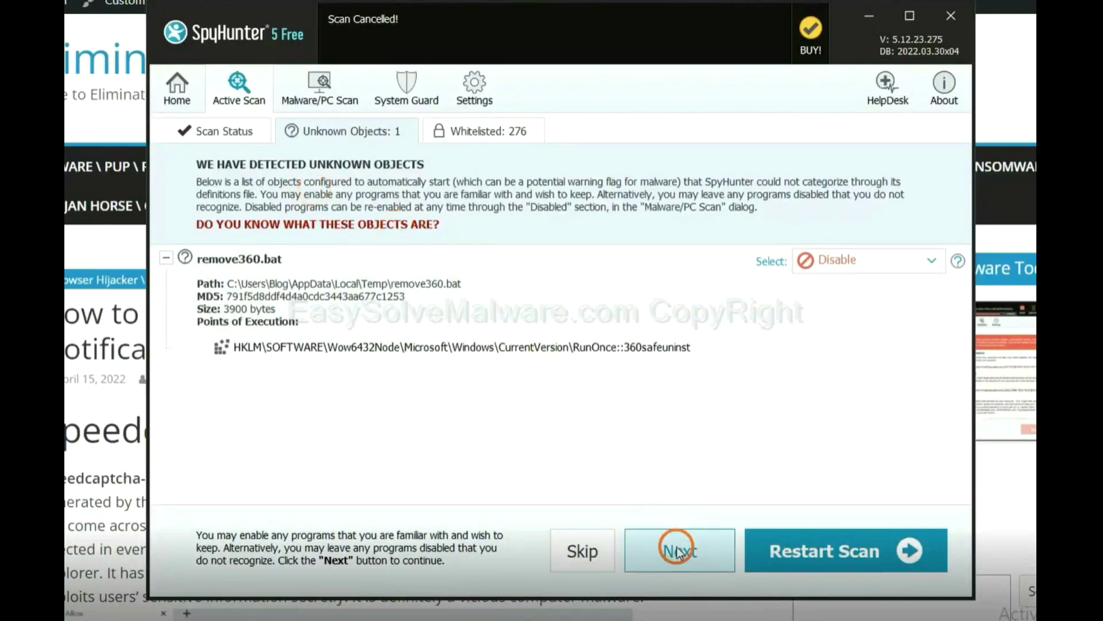
pyautogui.click(678, 551)
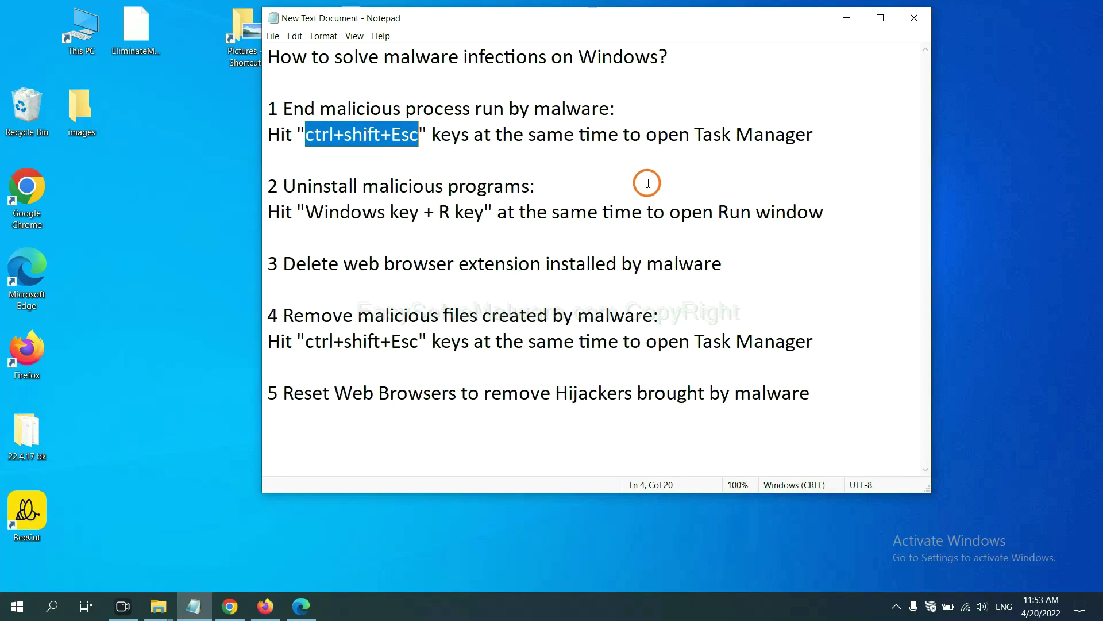
pyautogui.click(392, 138)
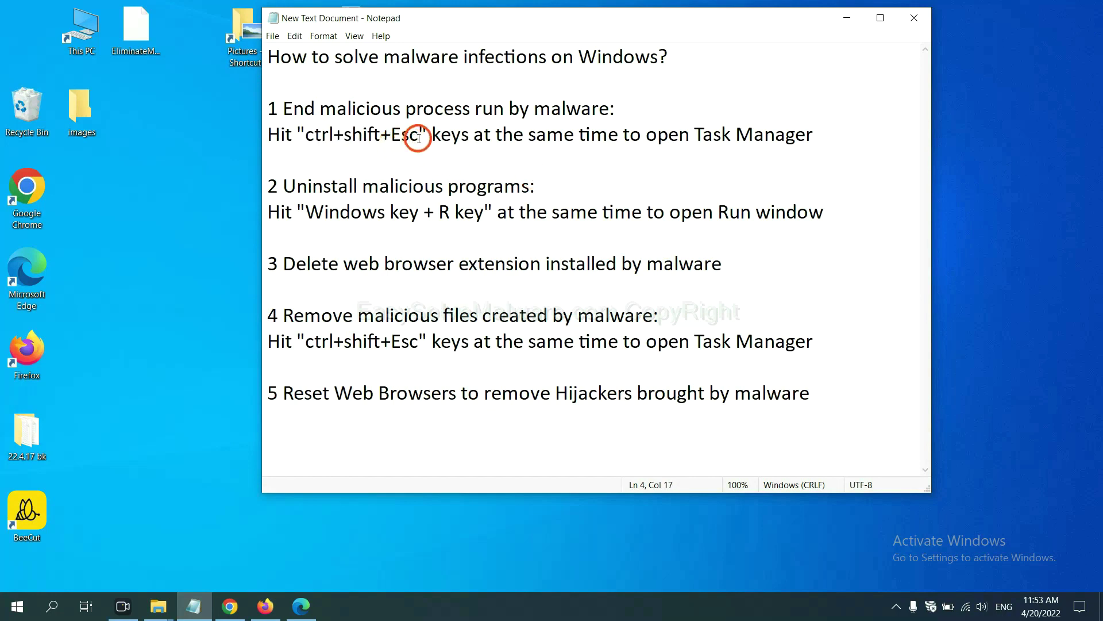
pyautogui.moveTo(419, 139); pyautogui.dragTo(307, 138)
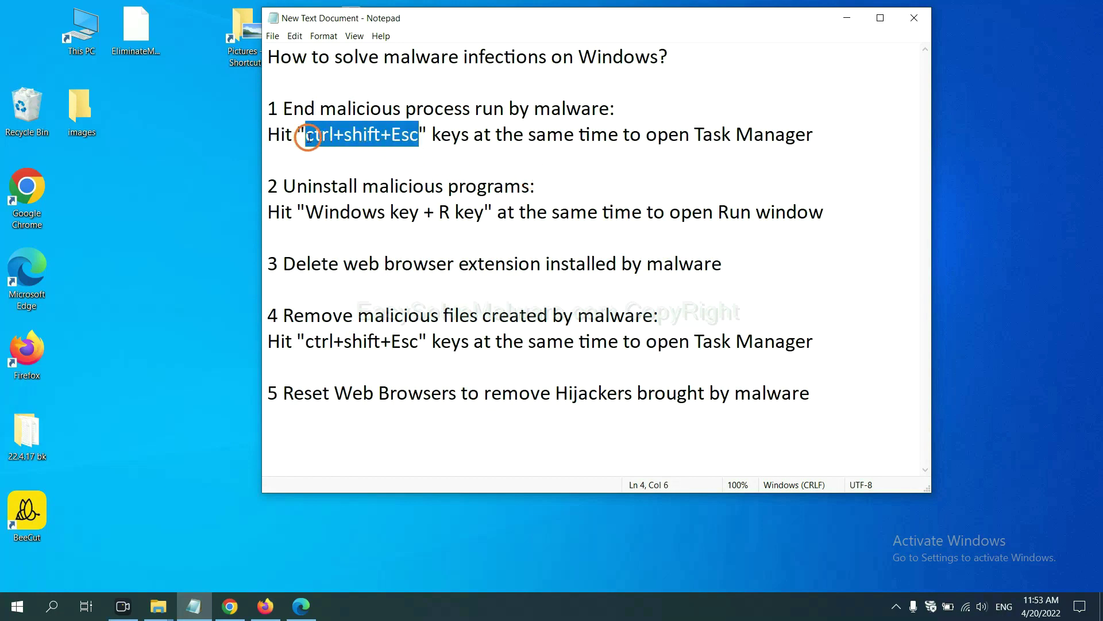
pyautogui.hotkey('ctrl', 'shift', 'Escape')
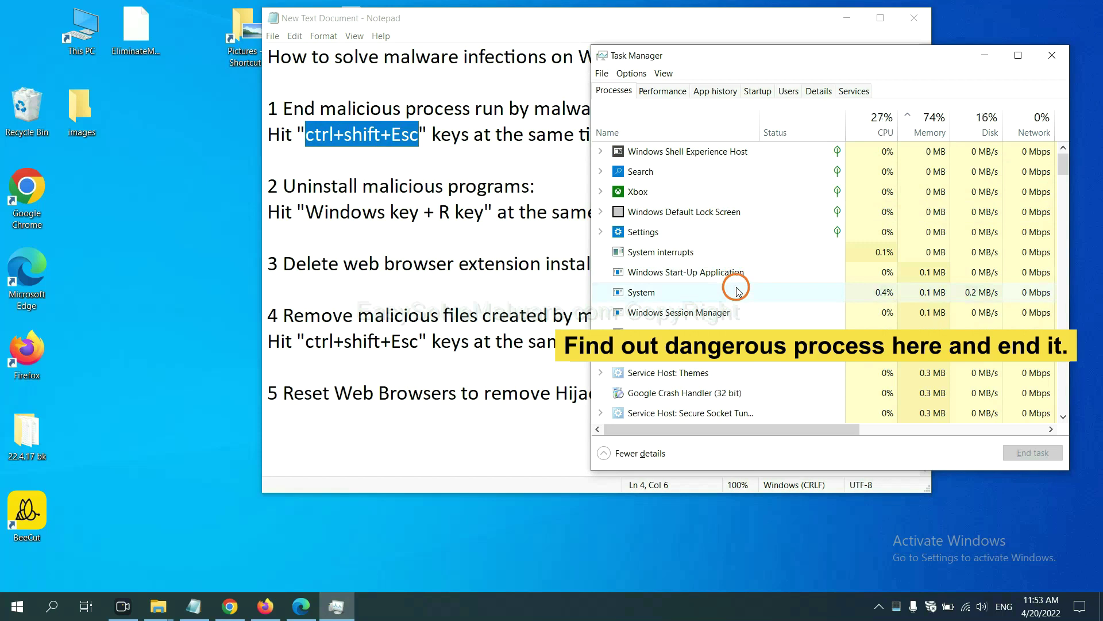
pyautogui.click(737, 291)
pyautogui.click(734, 332)
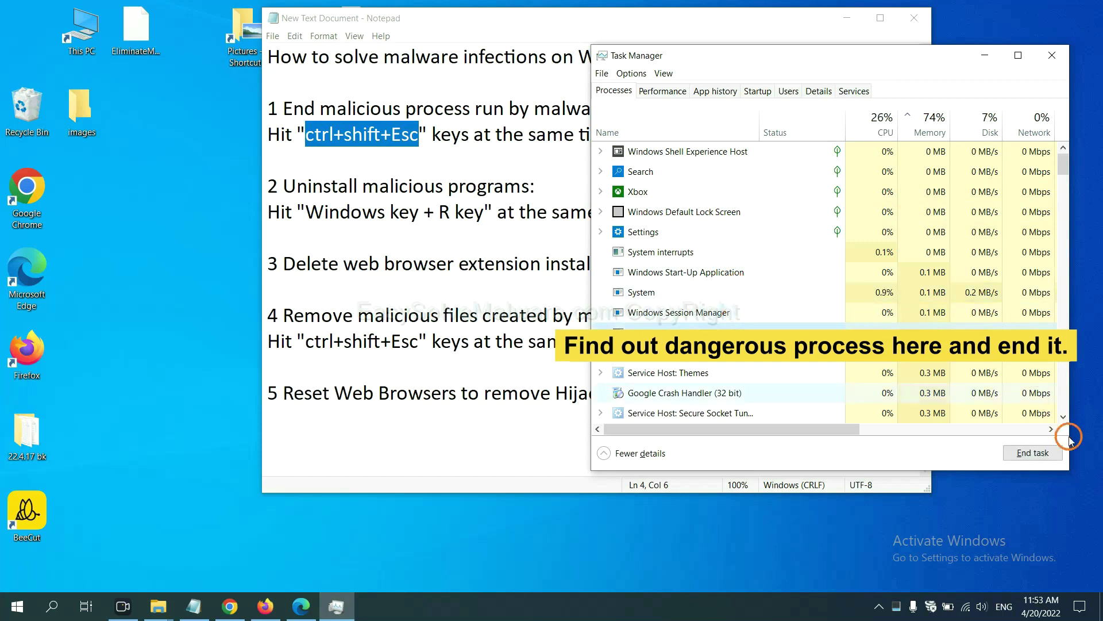
pyautogui.click(1043, 453)
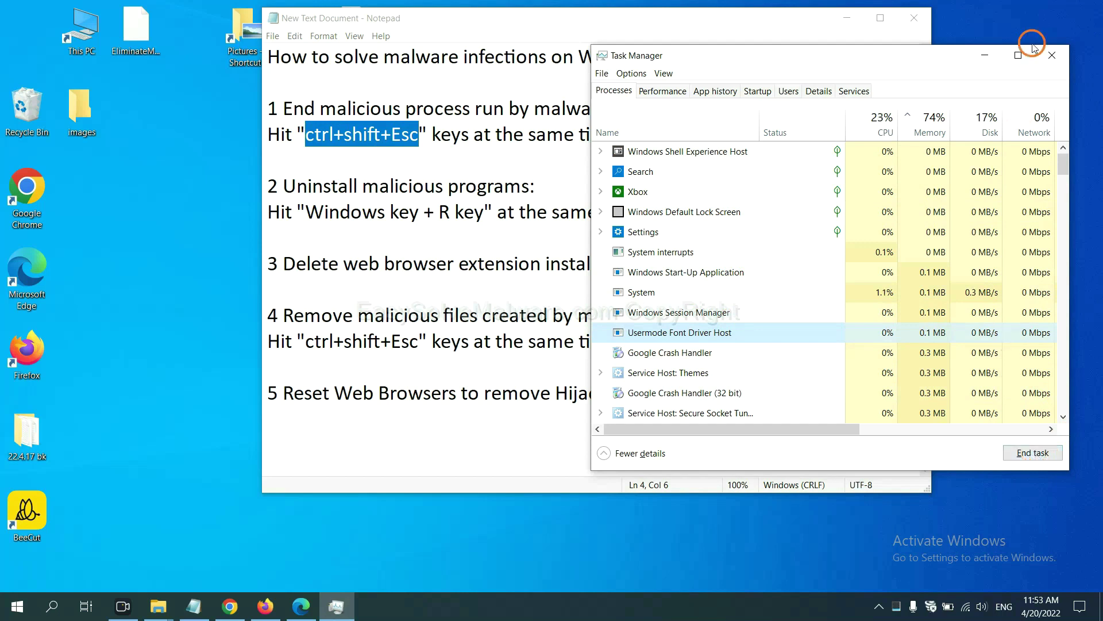
pyautogui.click(1049, 55)
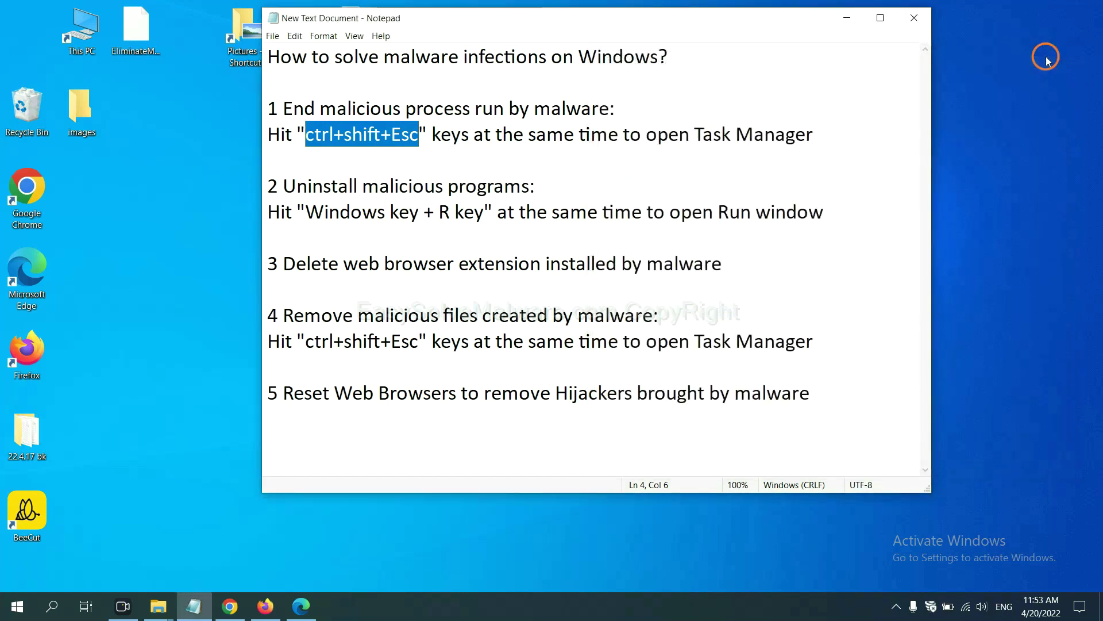
pyautogui.click(684, 200)
pyautogui.click(504, 207)
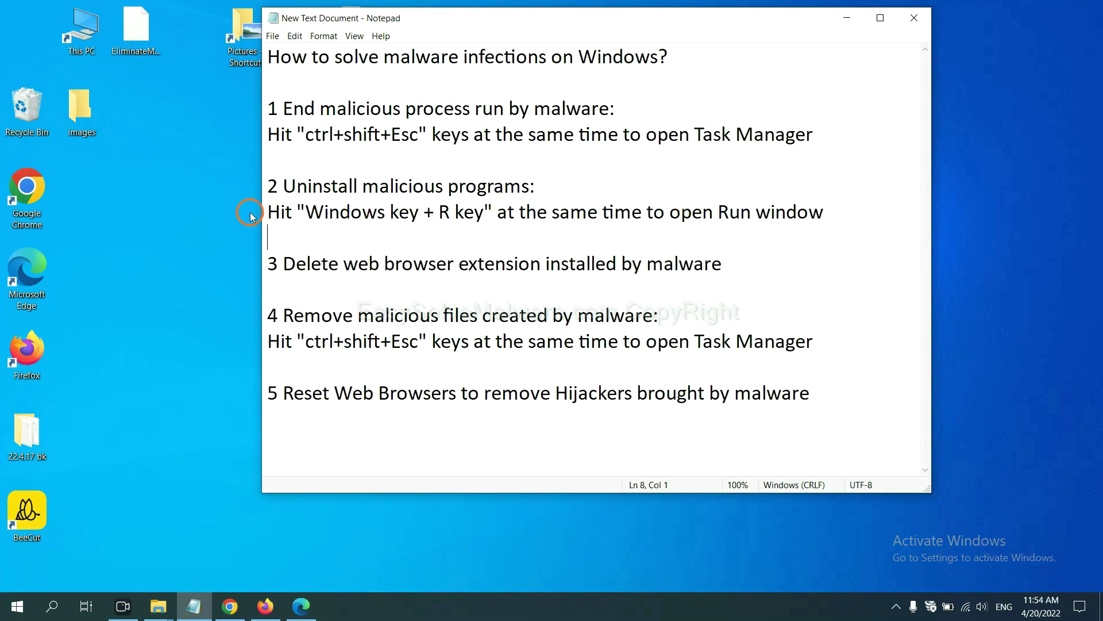
# Run 'control panel' from the Win+R Run dialog to launch Control Panel
pyautogui.moveTo(303, 213); pyautogui.dragTo(480, 224)
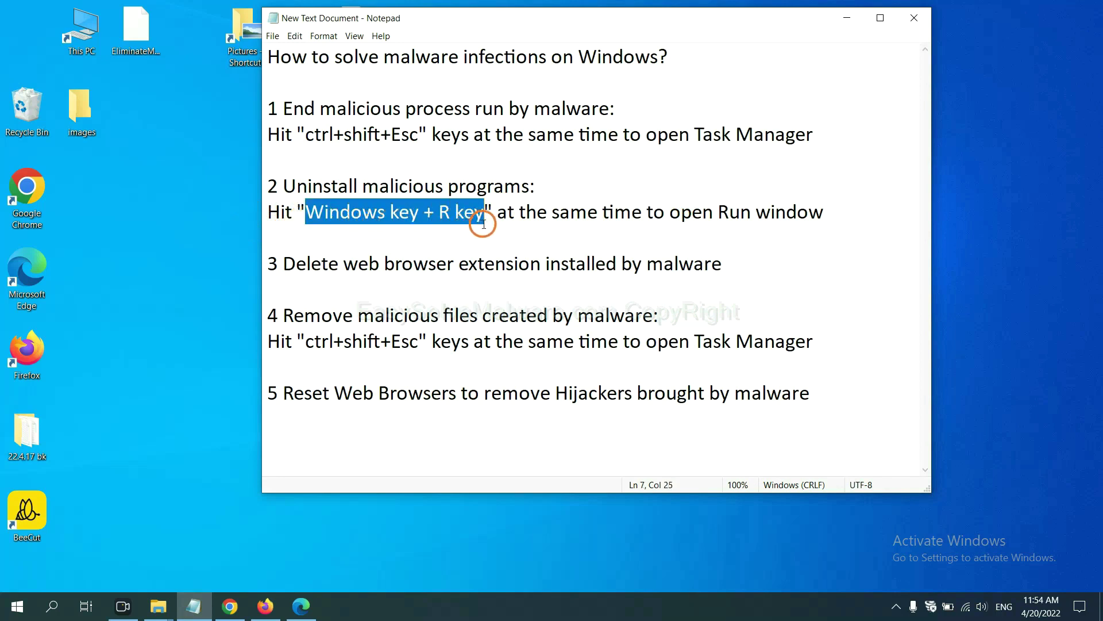
pyautogui.press('super+r')
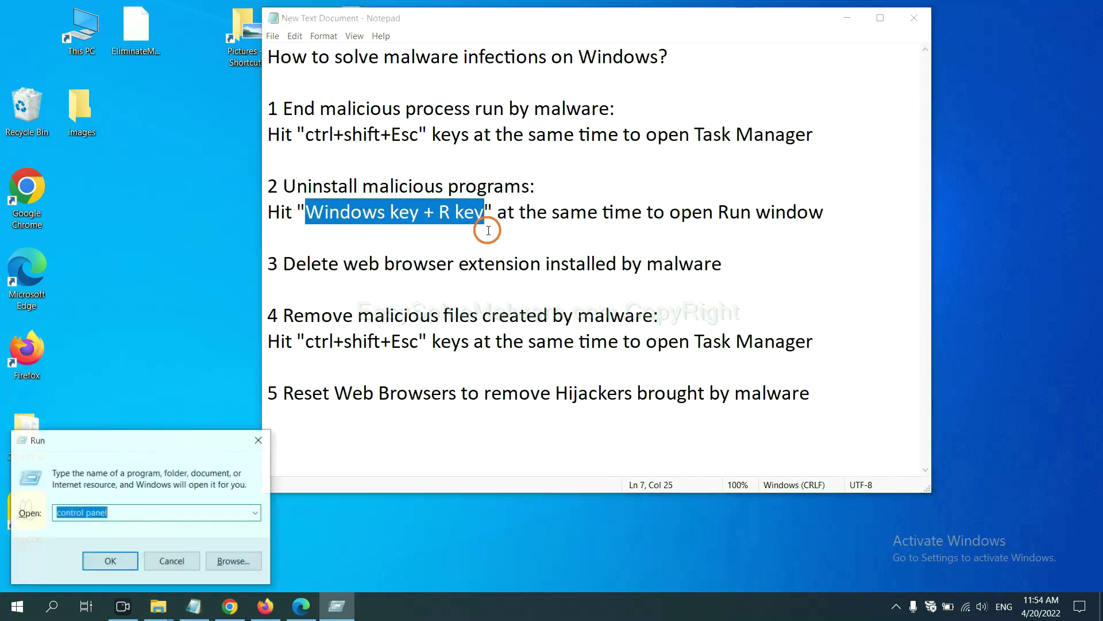
pyautogui.moveTo(126, 450); pyautogui.dragTo(843, 185)
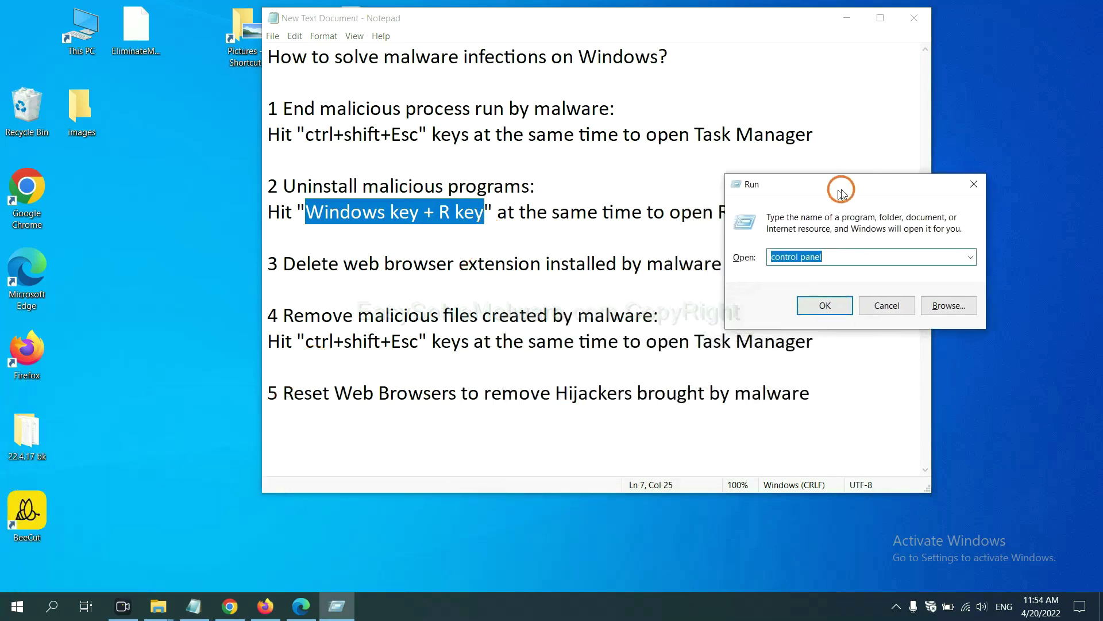
pyautogui.click(850, 255)
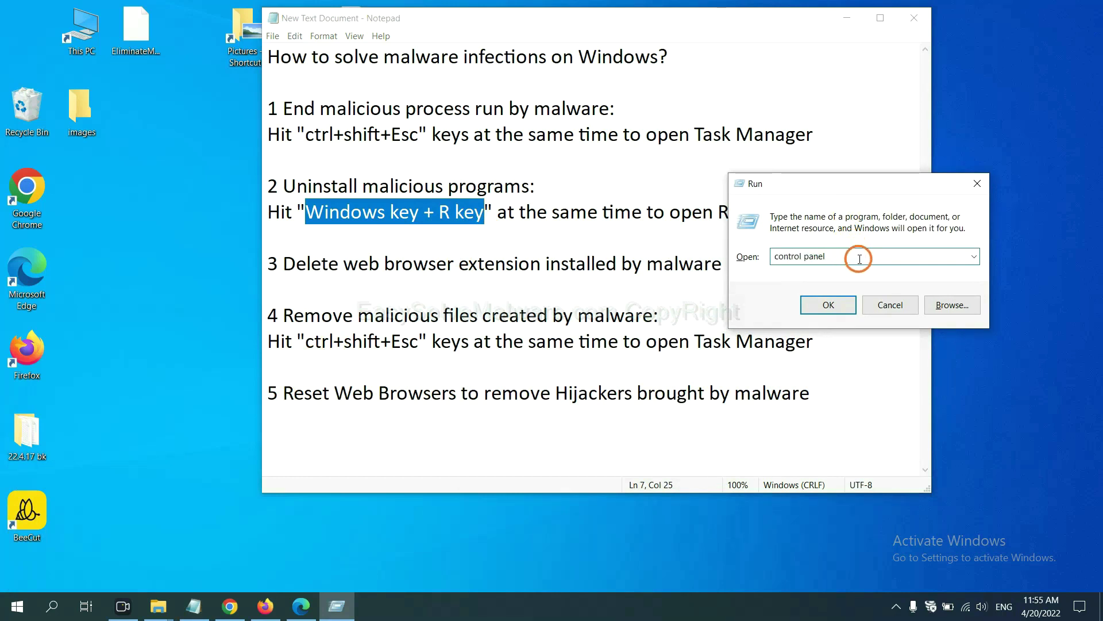
pyautogui.moveTo(824, 256); pyautogui.dragTo(772, 256)
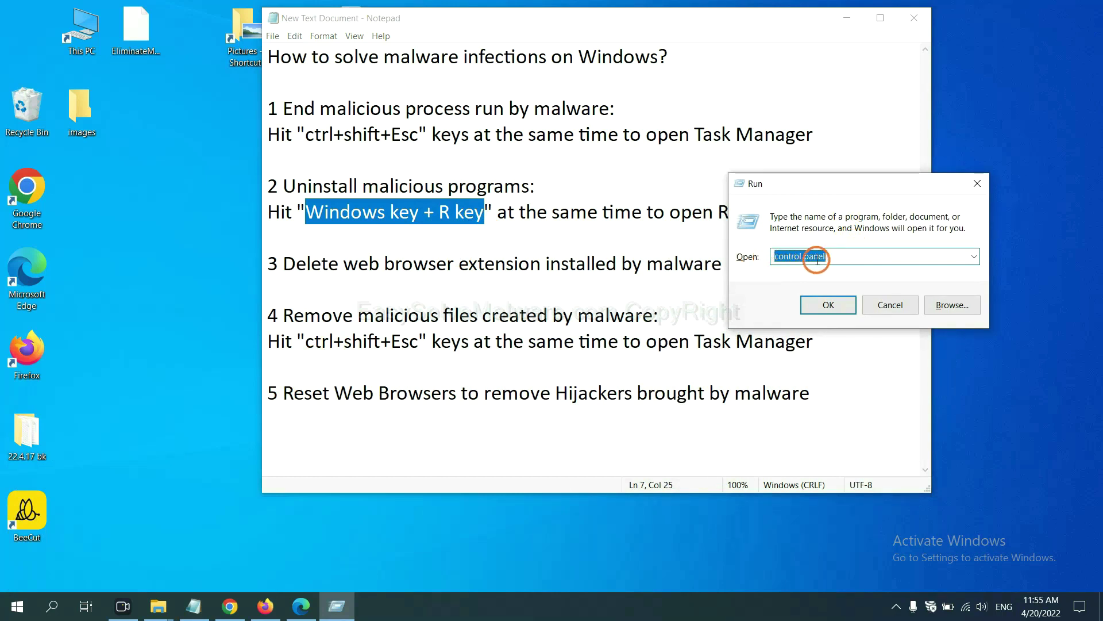
pyautogui.click(824, 310)
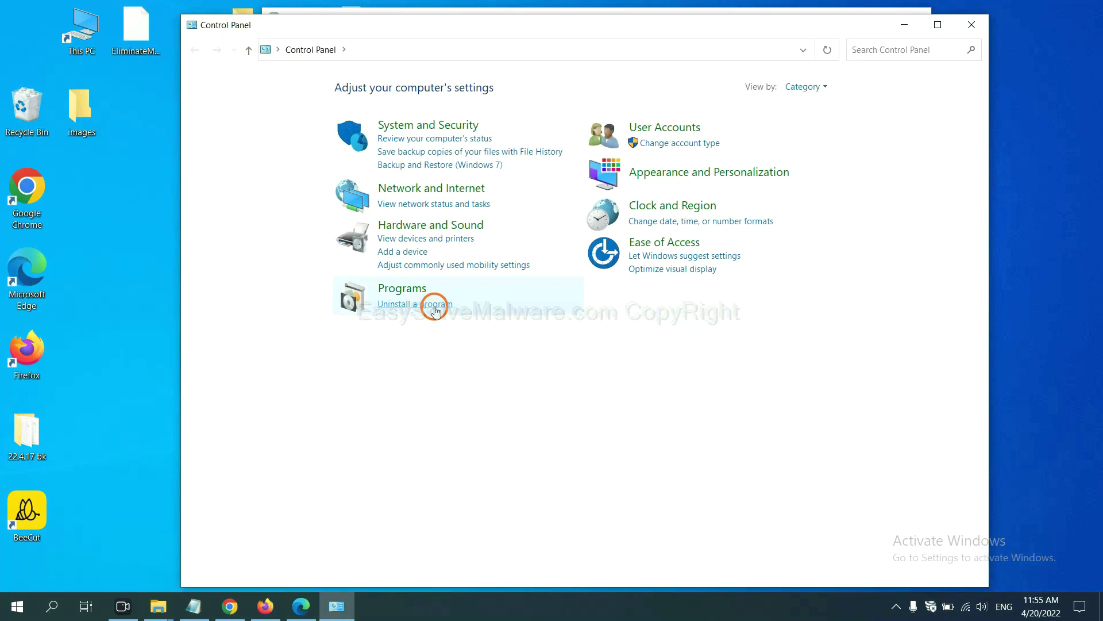
# Open Programs and Features, select Xiph.Org Open Codecs, then close the program list
pyautogui.click(435, 304)
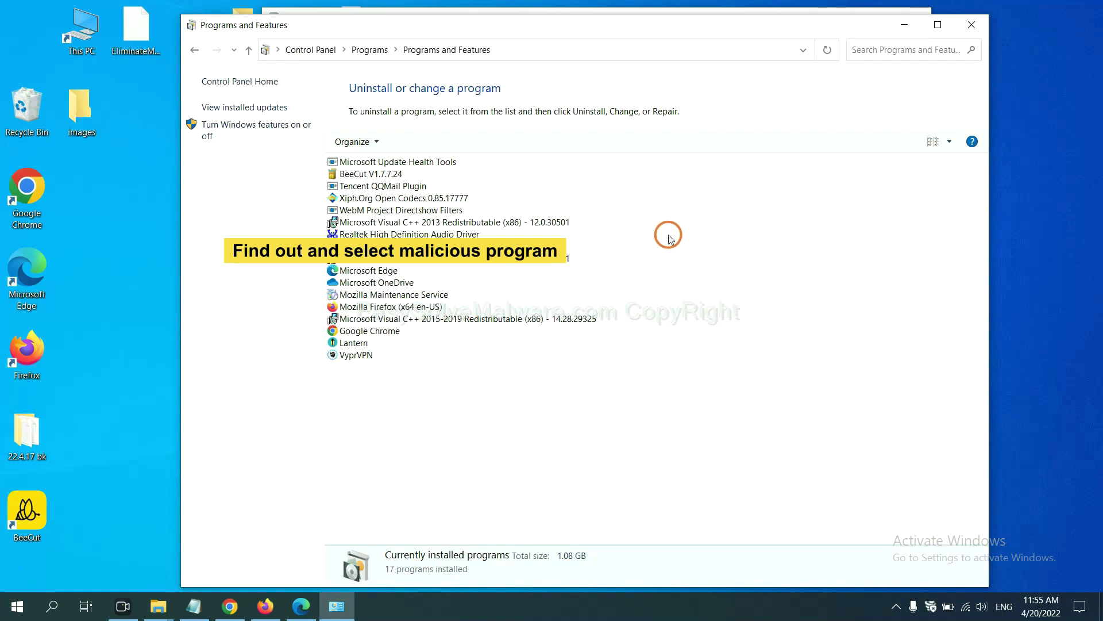
pyautogui.click(434, 198)
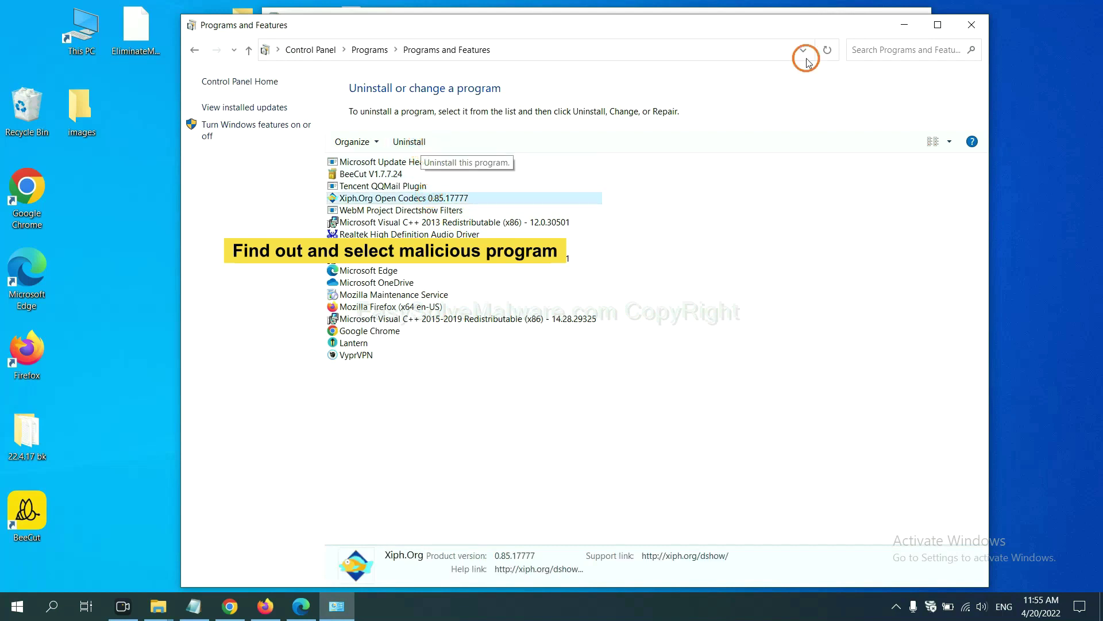
pyautogui.click(973, 26)
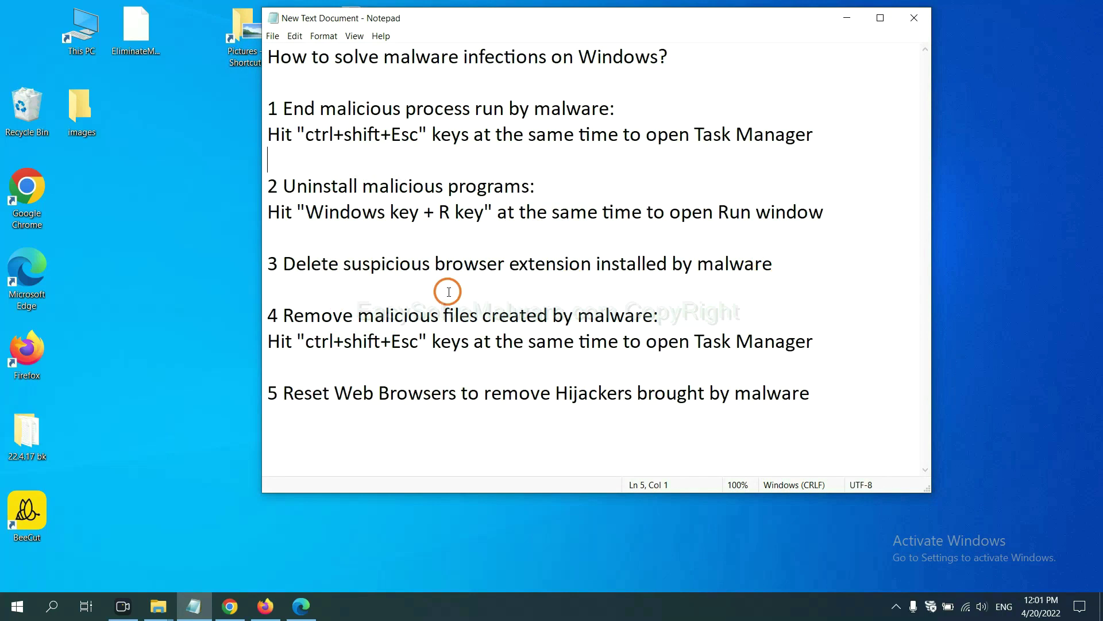
# Show Chrome's Extensions page listing Scroll To Top, then switch to Firefox
pyautogui.click(231, 604)
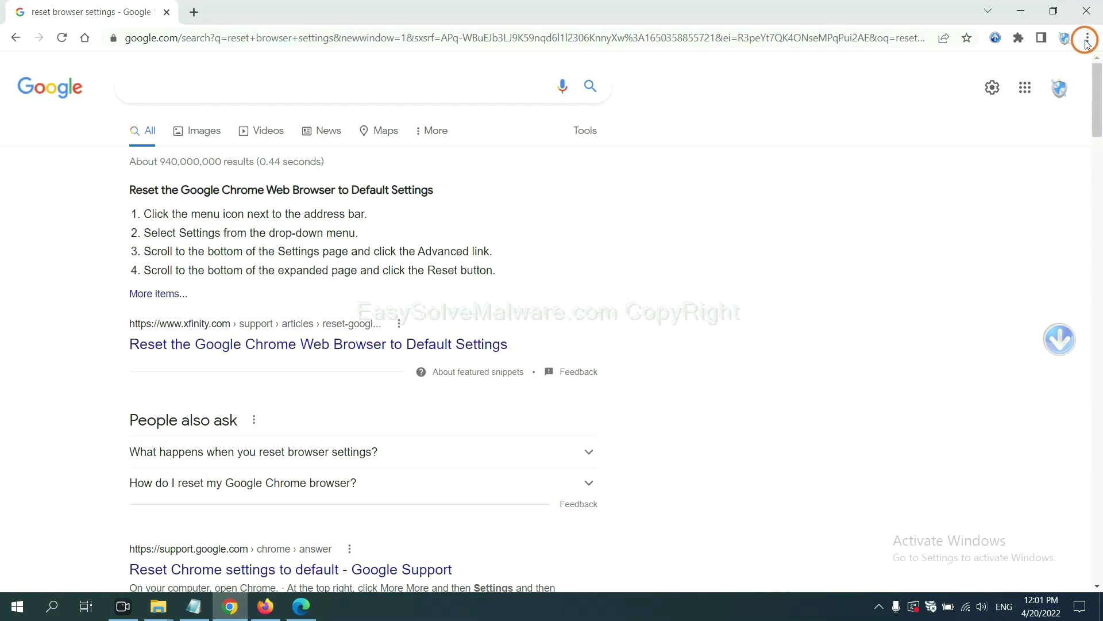
pyautogui.click(1087, 38)
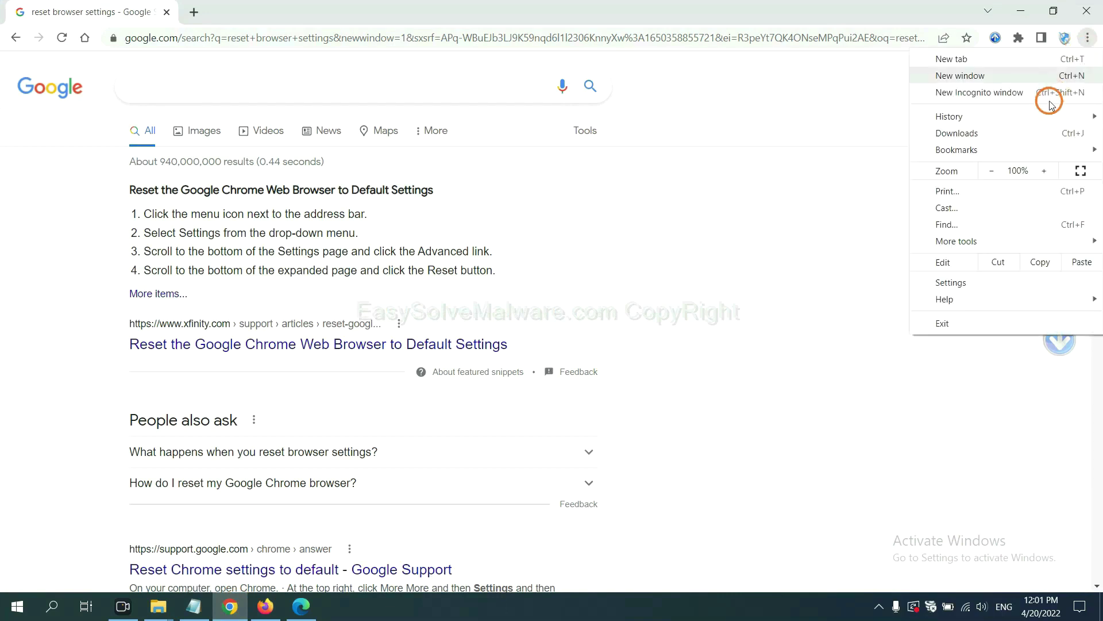
pyautogui.moveTo(989, 241)
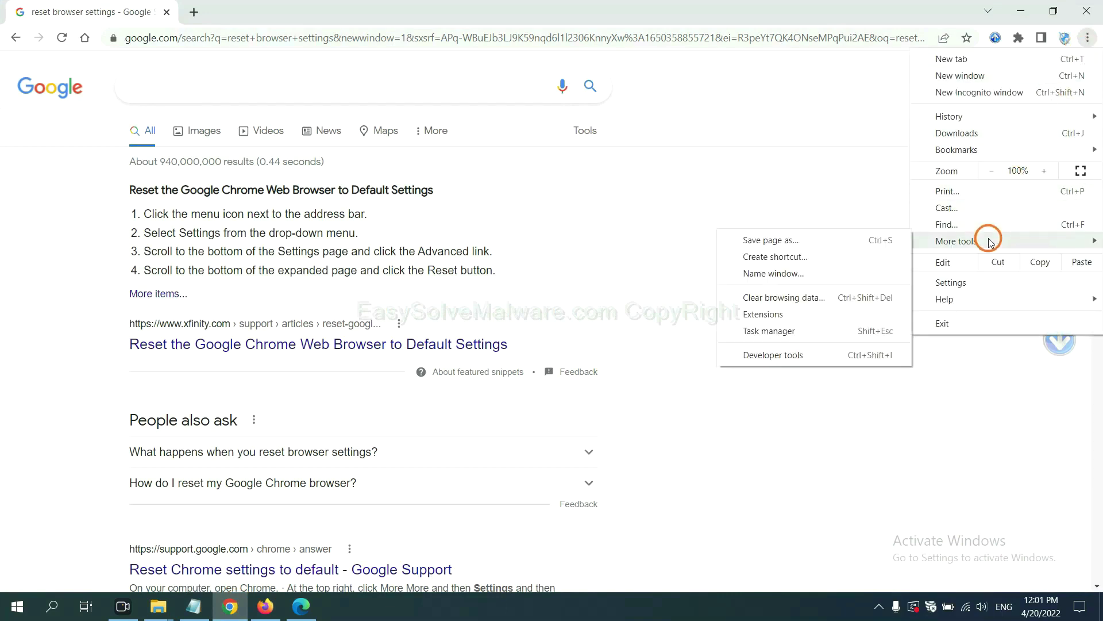
pyautogui.click(814, 314)
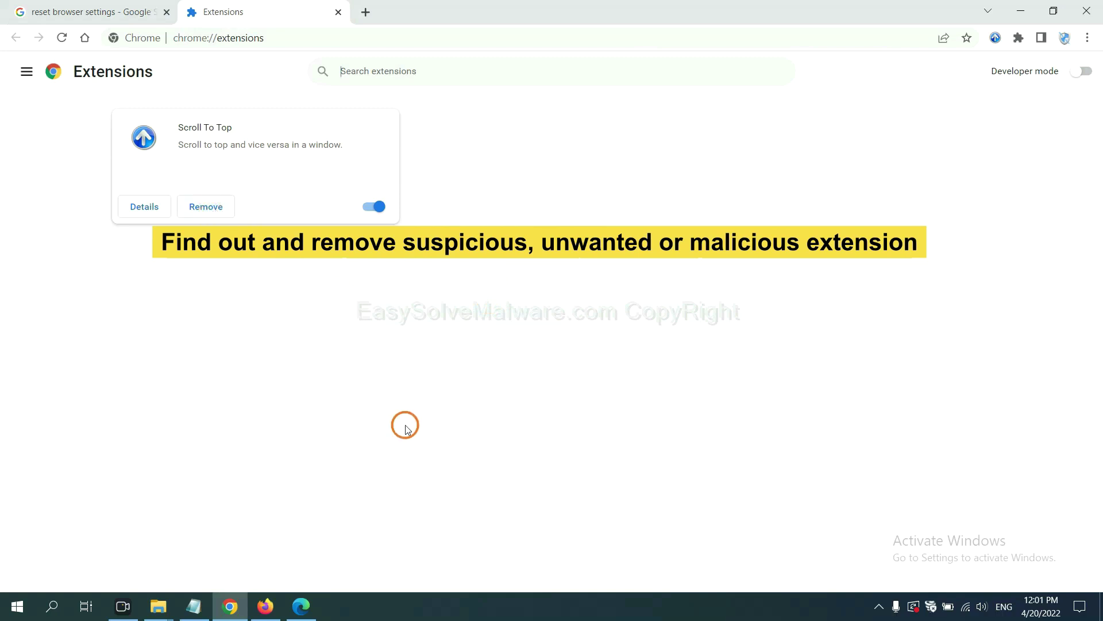
pyautogui.click(264, 604)
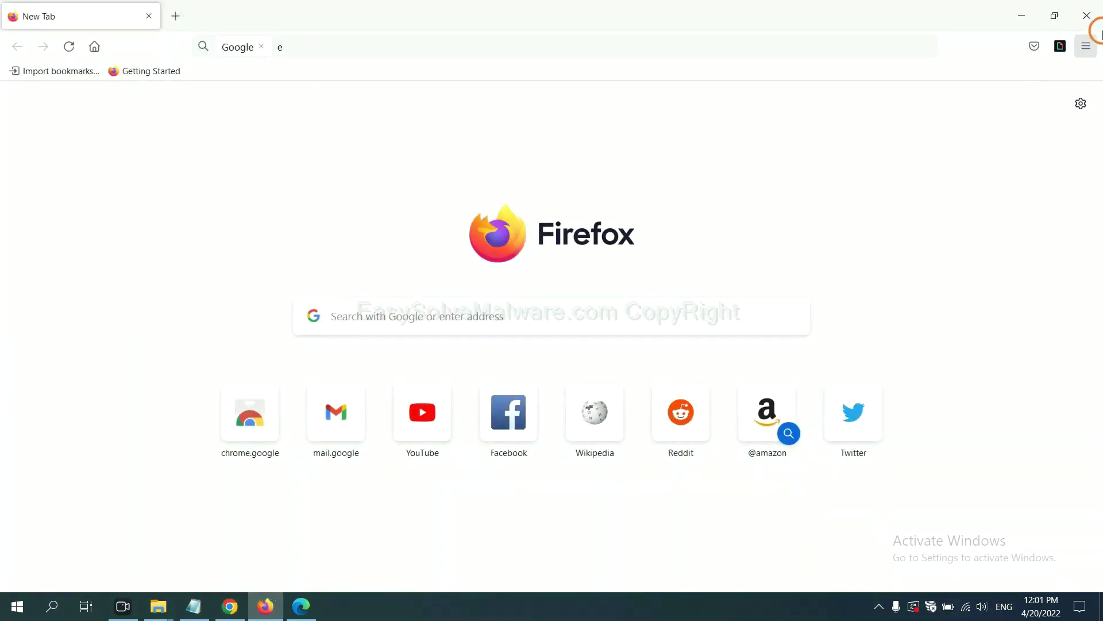
# Open Firefox's Add-ons Manager, show GIPHY for Firefox's removal options, then switch to Edge
pyautogui.click(1088, 47)
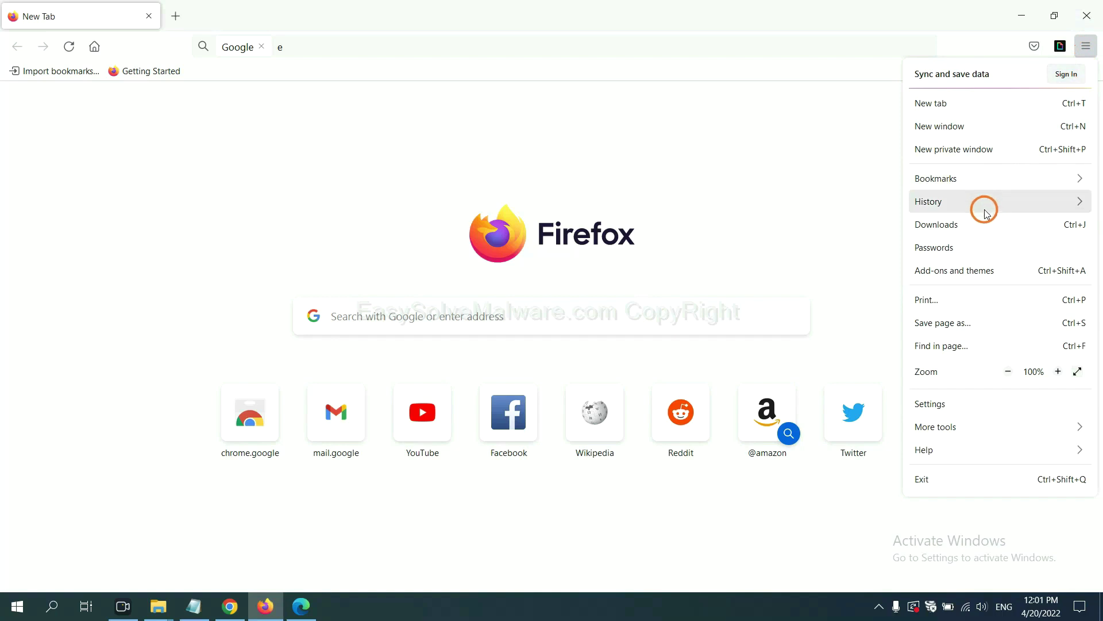
pyautogui.click(966, 280)
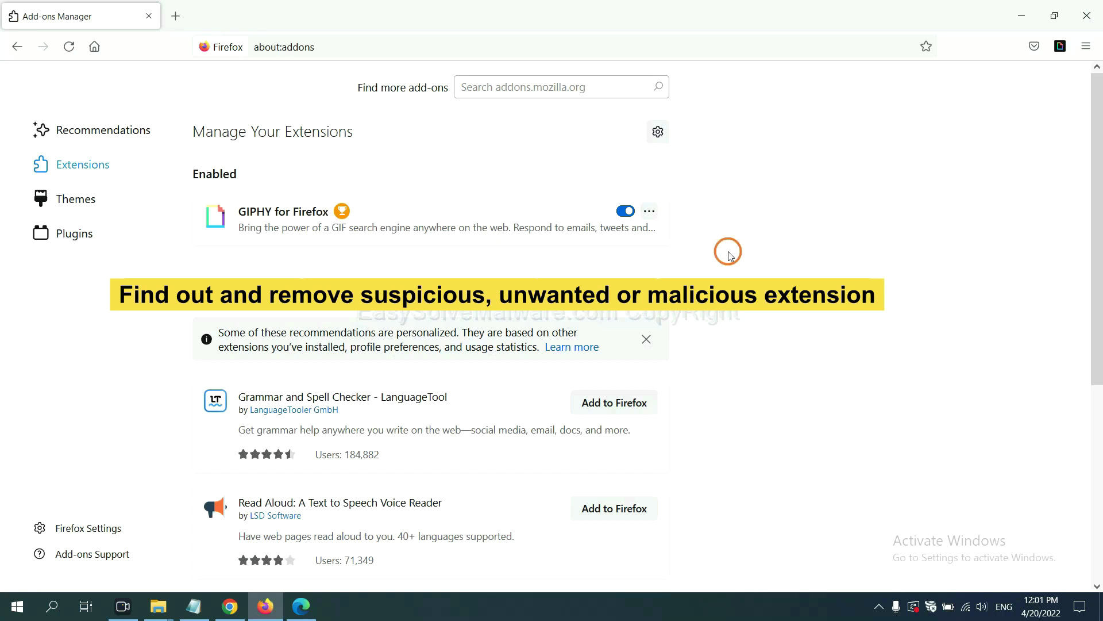
pyautogui.click(649, 214)
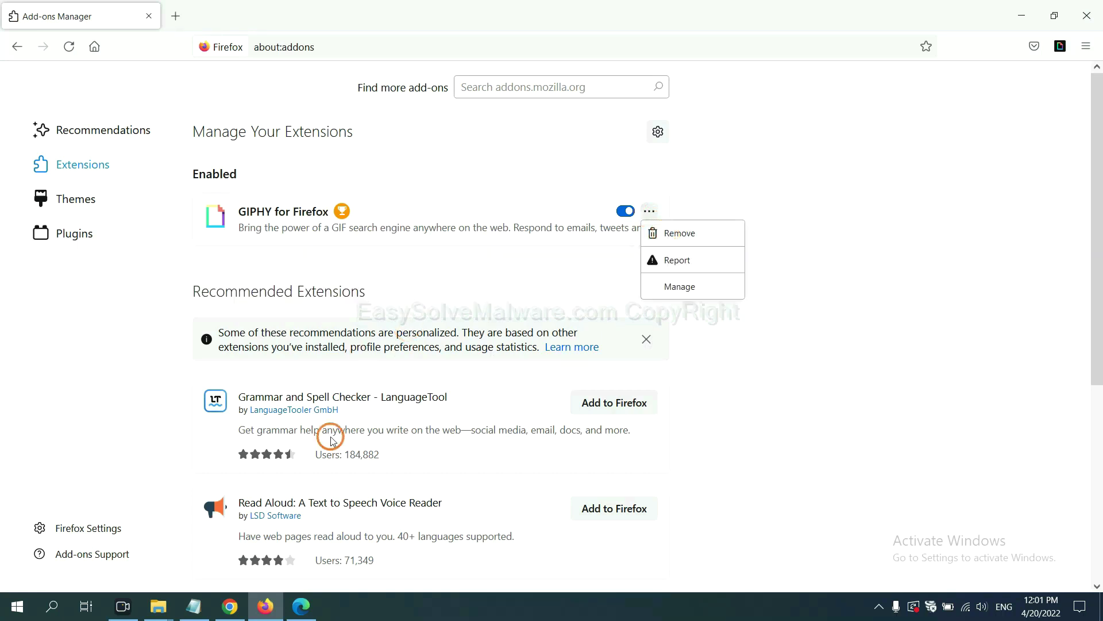
pyautogui.click(301, 609)
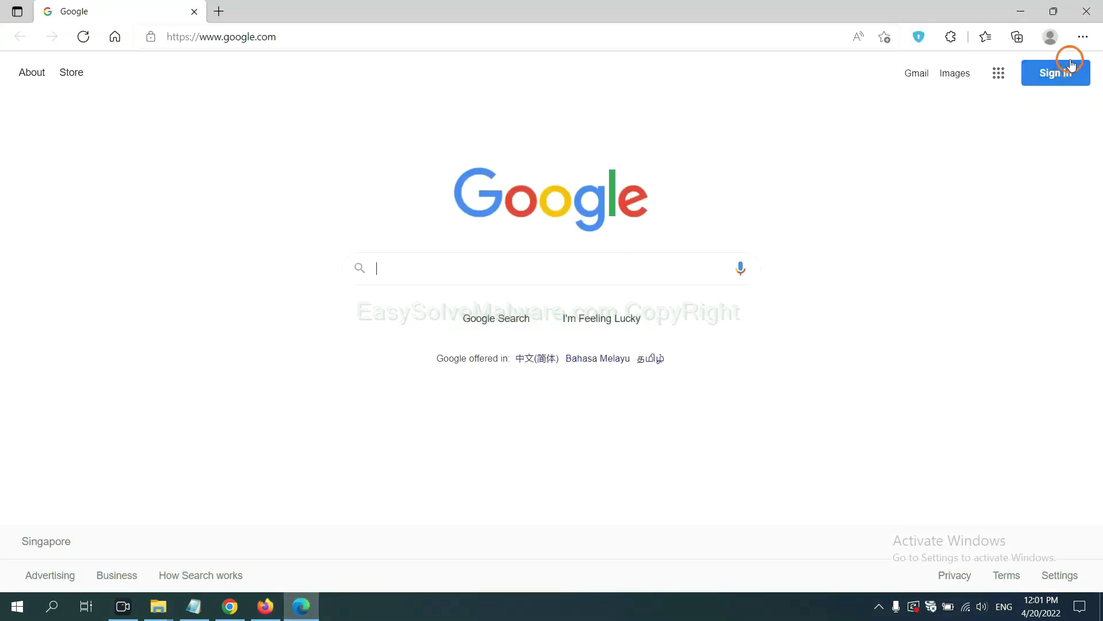
# Remove the ArcVpn Free Fast VPN Proxy extension from Edge, then show the desktop
pyautogui.click(1082, 38)
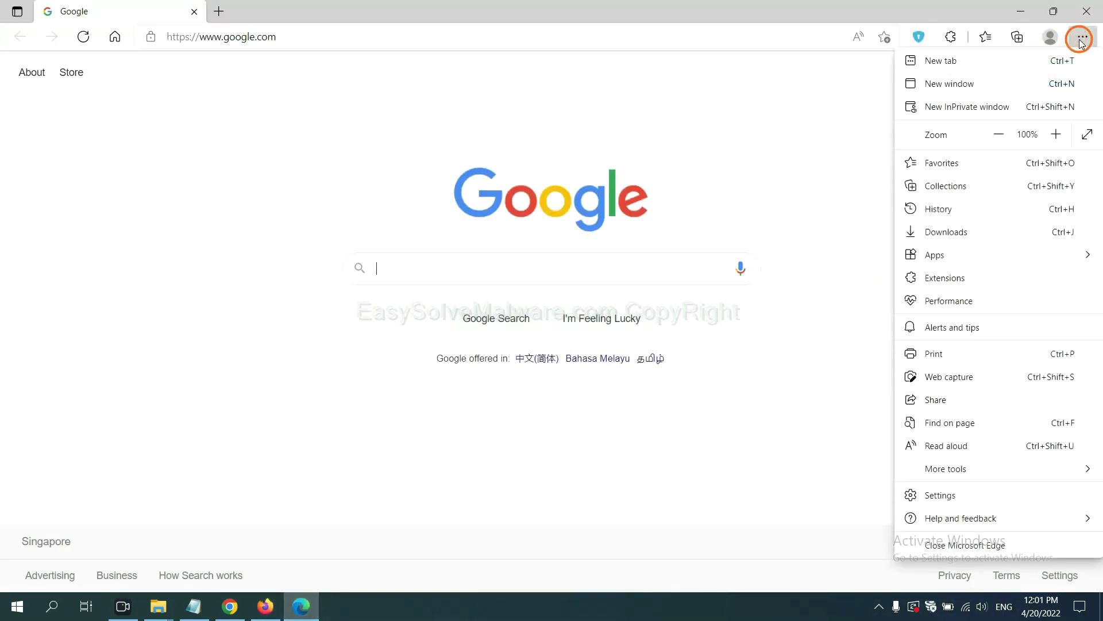
pyautogui.rightClick(949, 279)
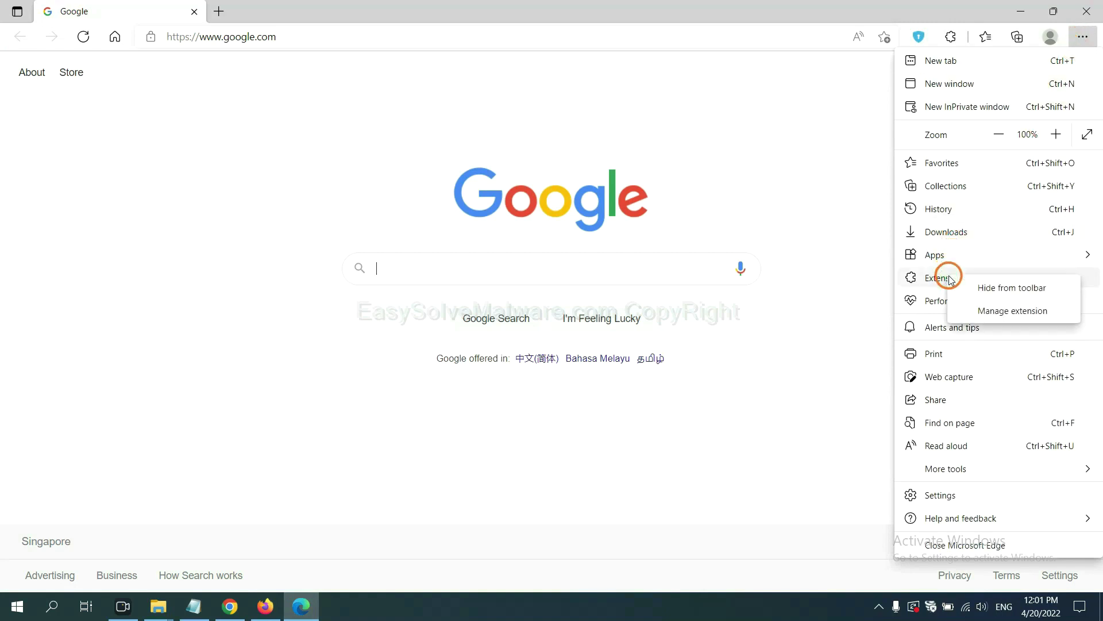
pyautogui.click(991, 310)
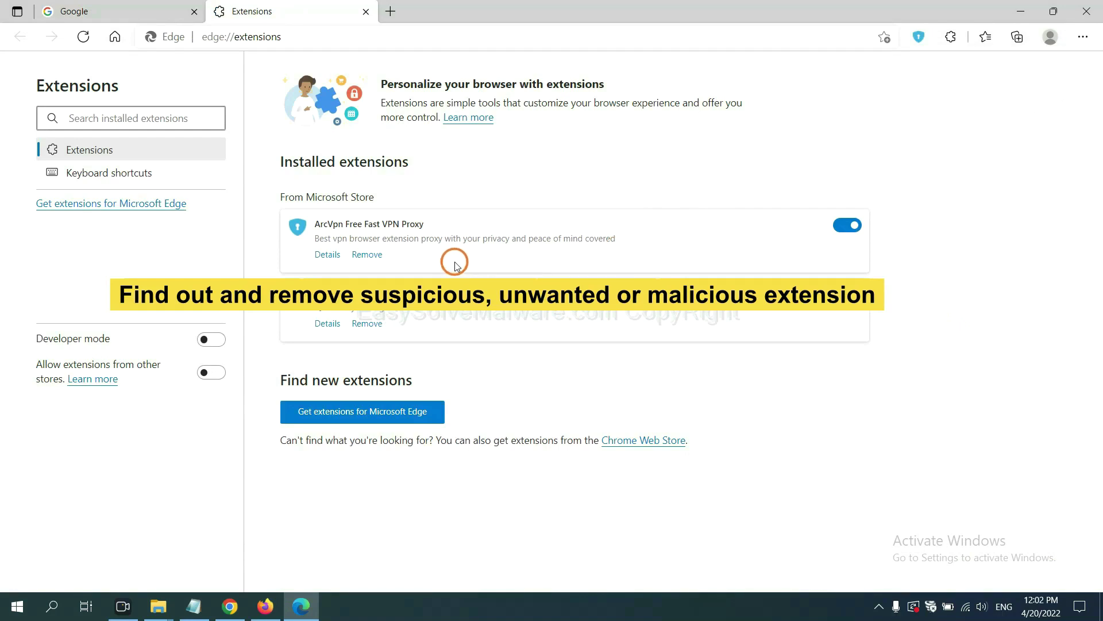
pyautogui.click(366, 254)
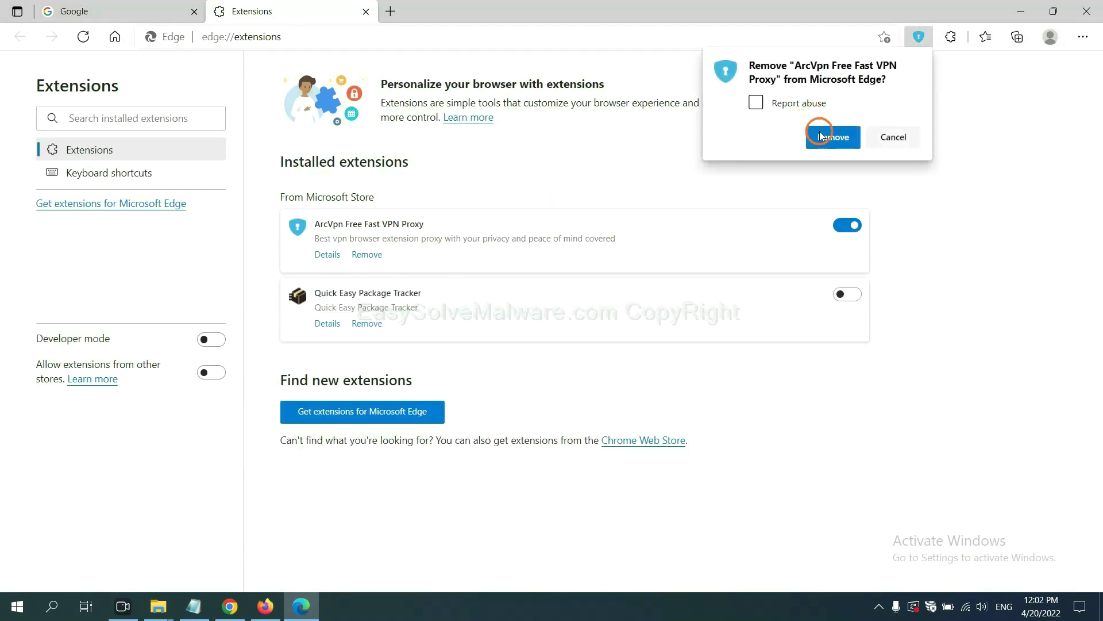
pyautogui.click(820, 136)
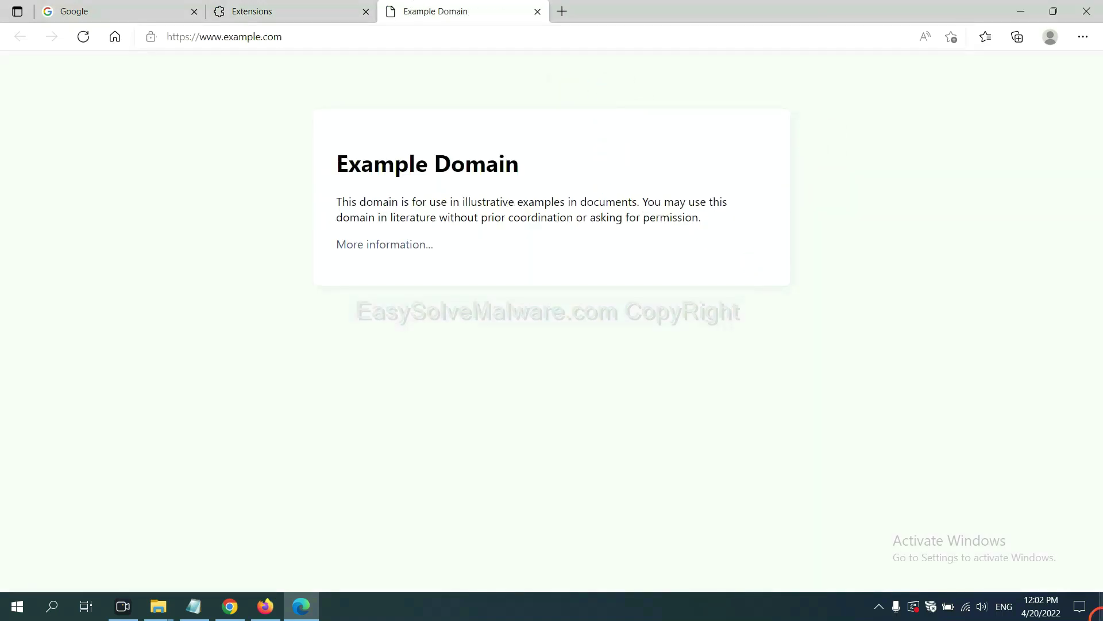
pyautogui.click(1099, 610)
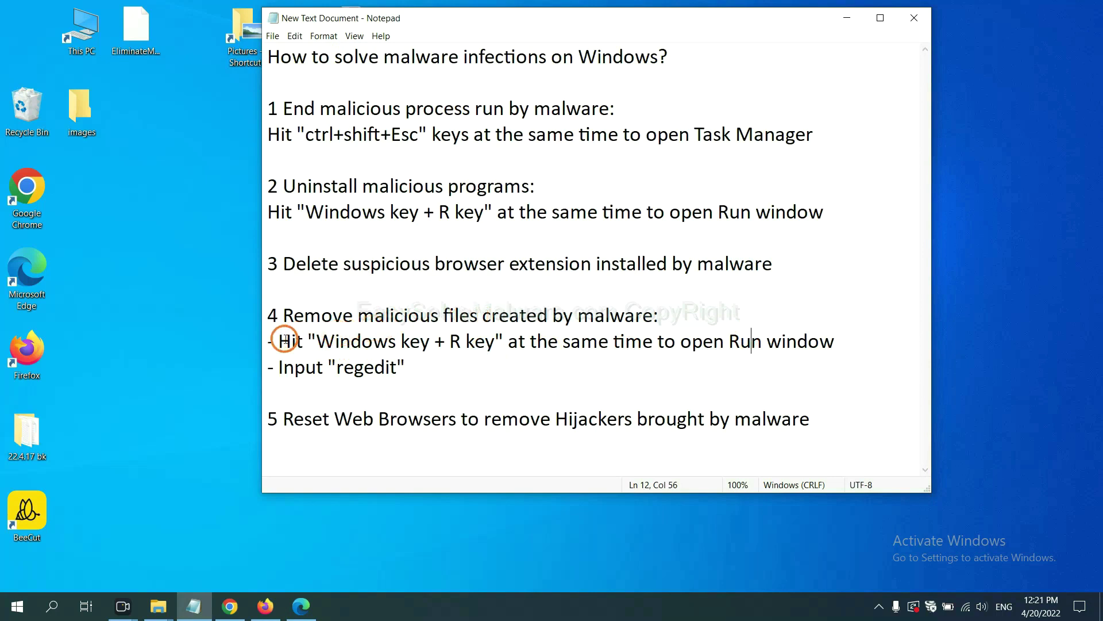
# Following the step 4 notes, run 'regedit' from the Win+R dialog to launch Registry Editor
pyautogui.moveTo(285, 339); pyautogui.dragTo(627, 357)
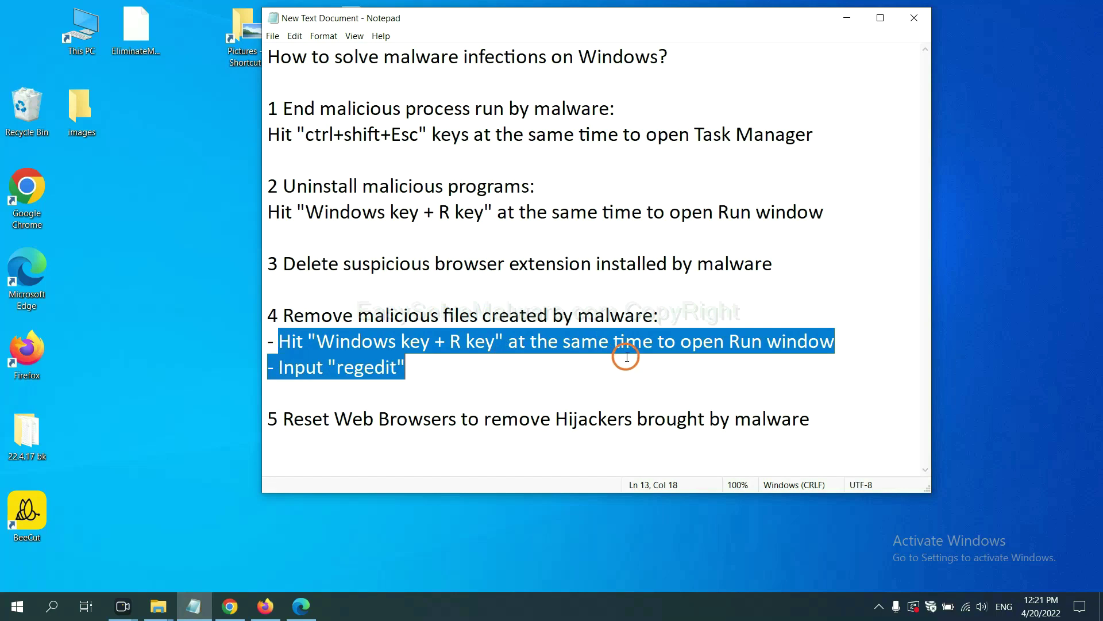
pyautogui.click(644, 345)
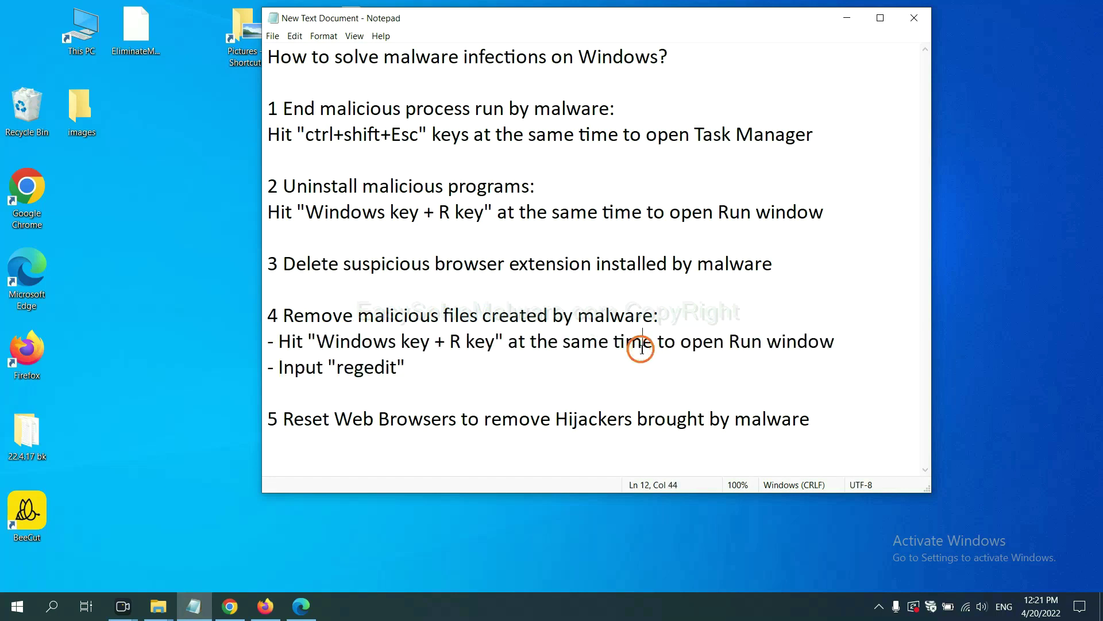
pyautogui.press('super+r')
pyautogui.moveTo(201, 433); pyautogui.dragTo(877, 230)
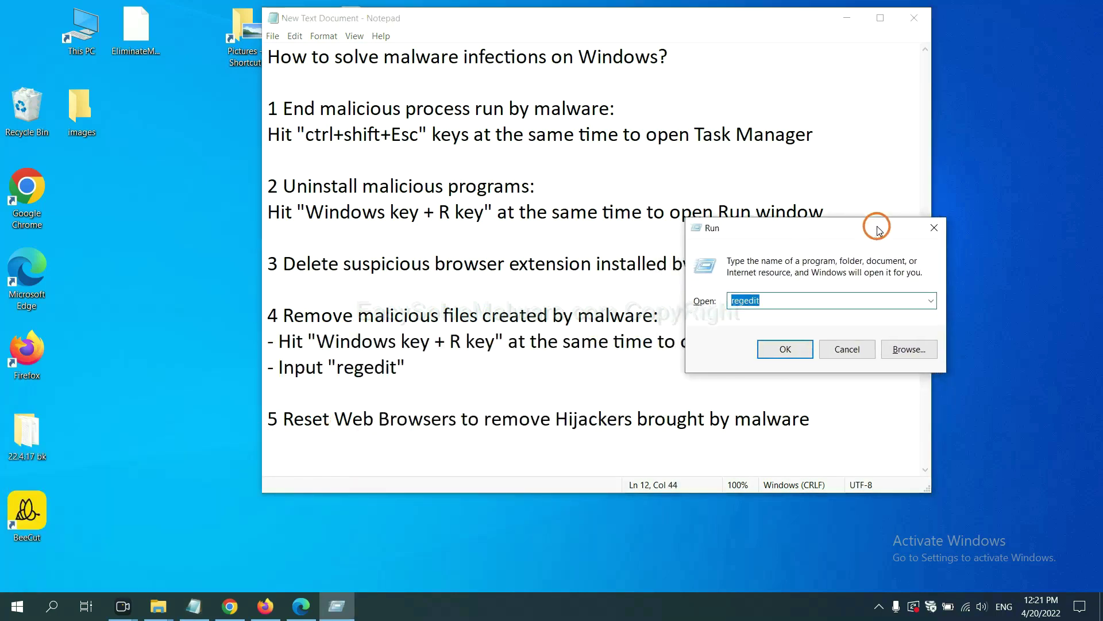
pyautogui.click(811, 299)
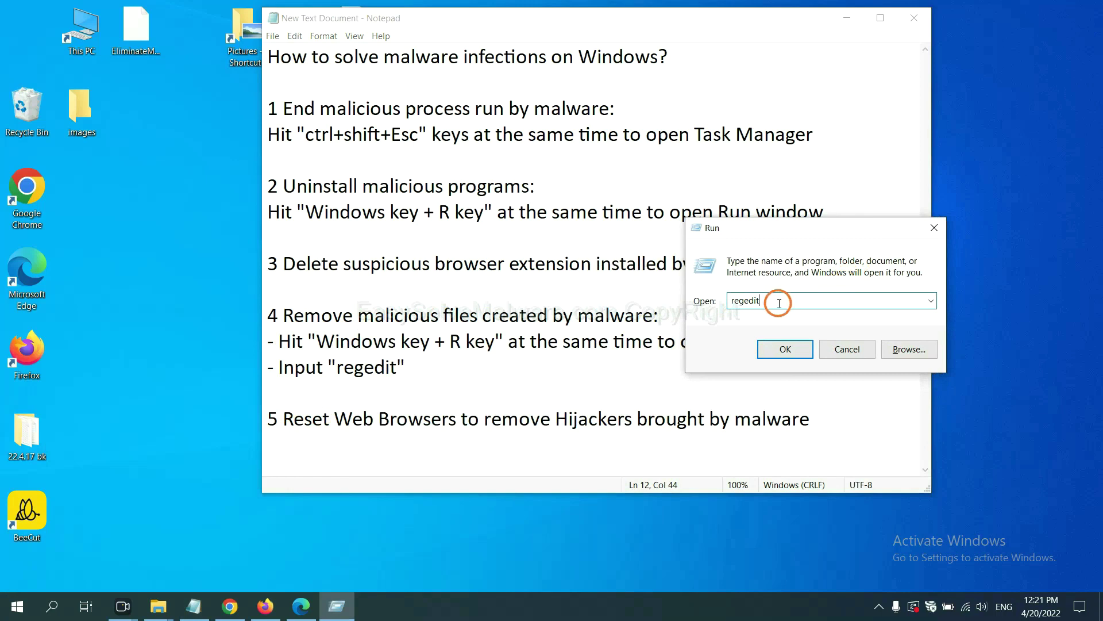
pyautogui.click(784, 348)
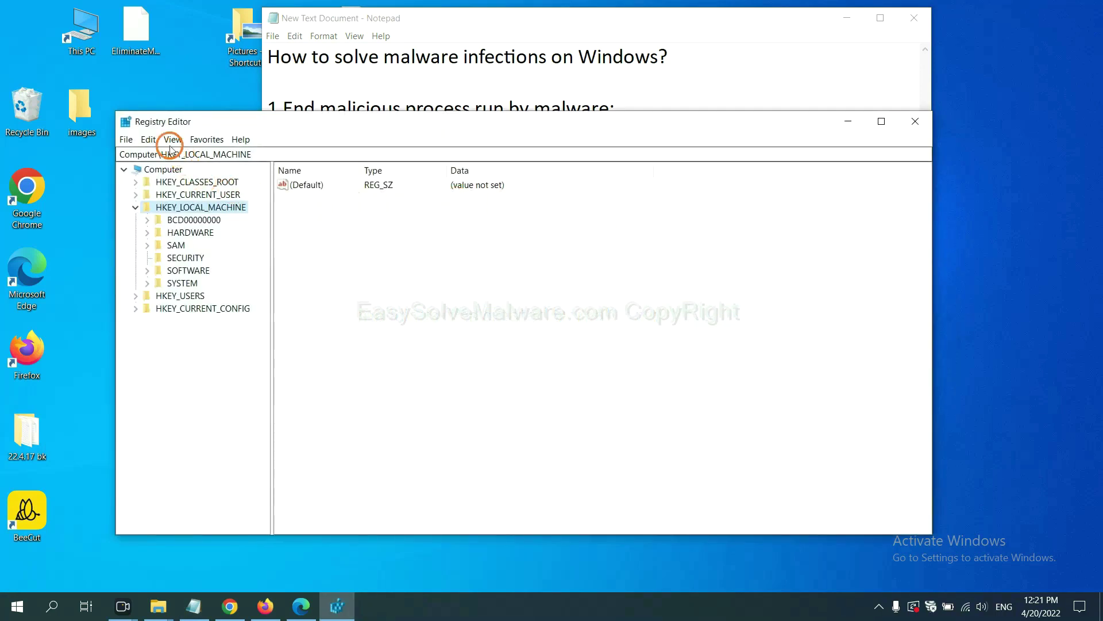
# Search the registry for 'be' to find BeeCut.exe under the FEATURE_BROWSER_EMULATION key
pyautogui.click(151, 140)
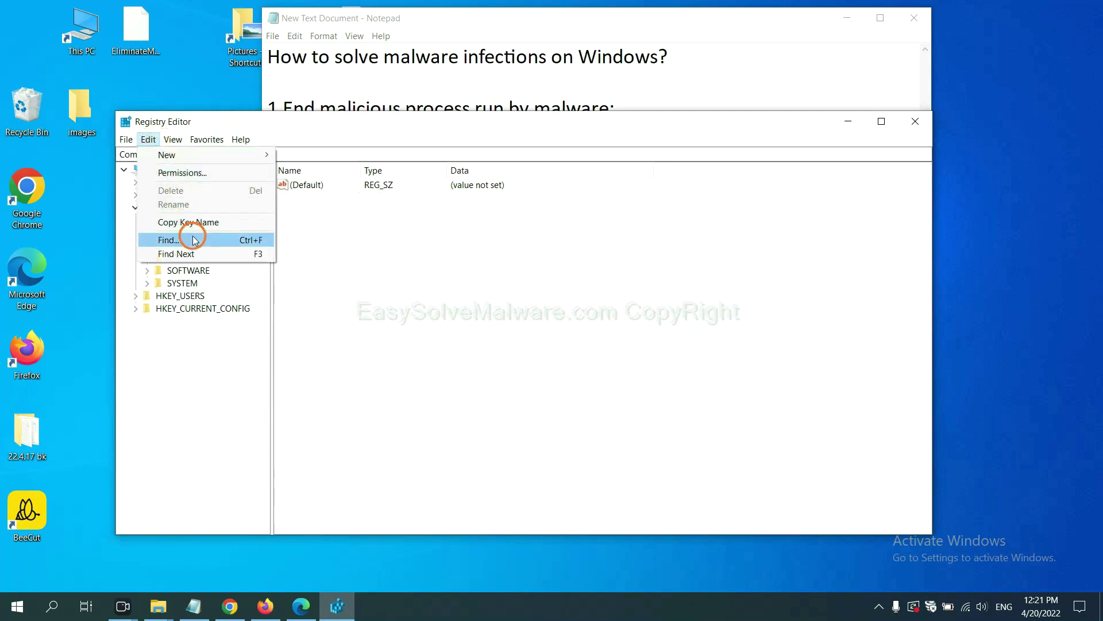
pyautogui.click(194, 241)
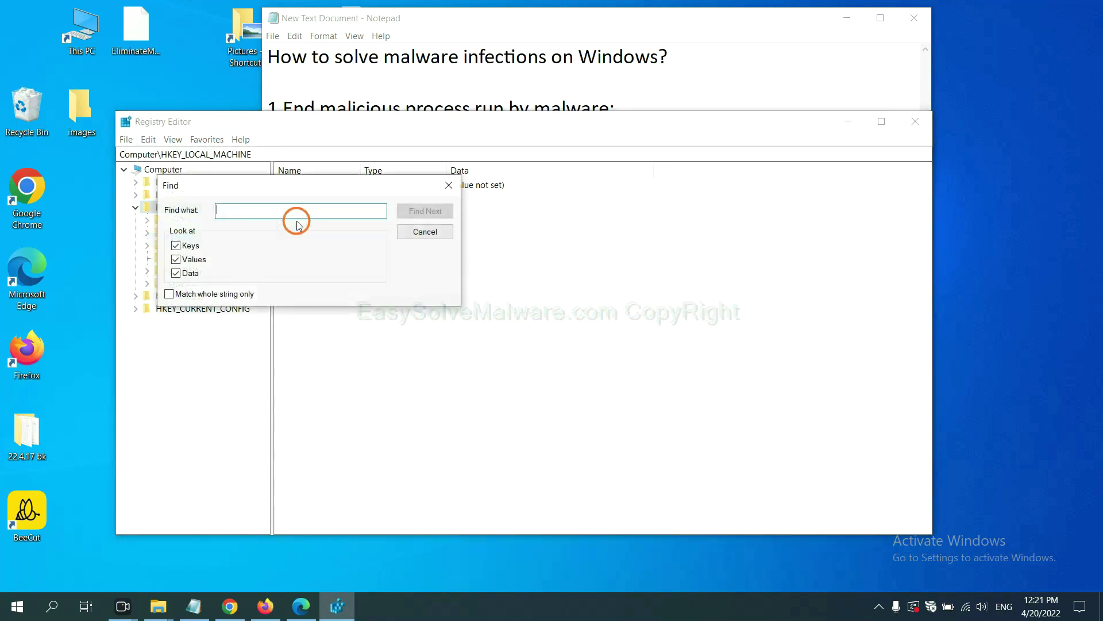
pyautogui.moveTo(317, 187); pyautogui.dragTo(424, 213)
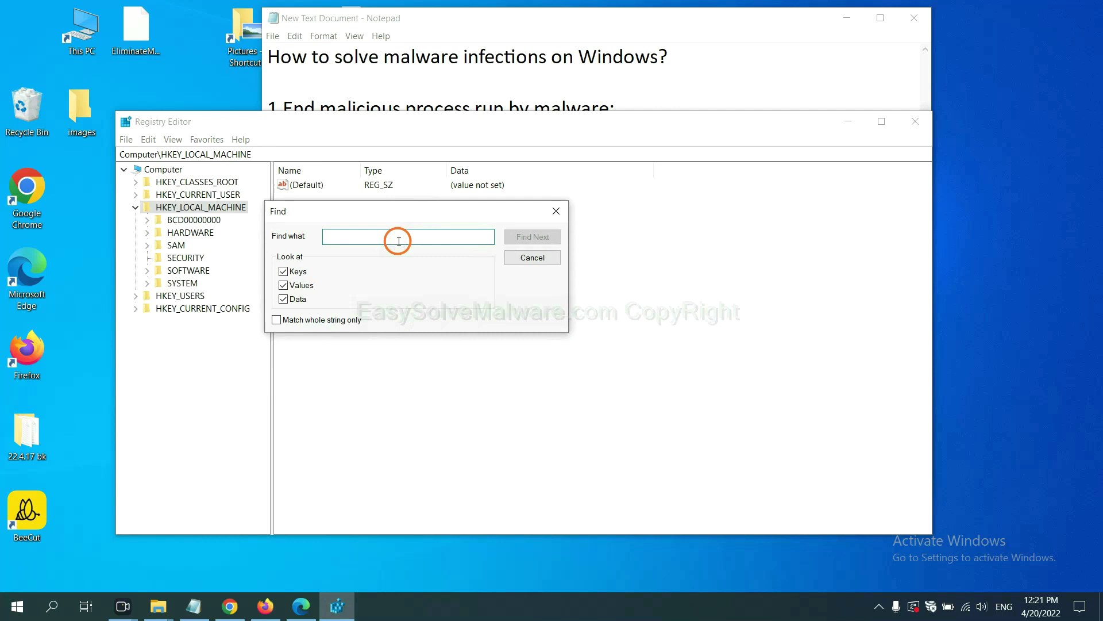
pyautogui.write('be')
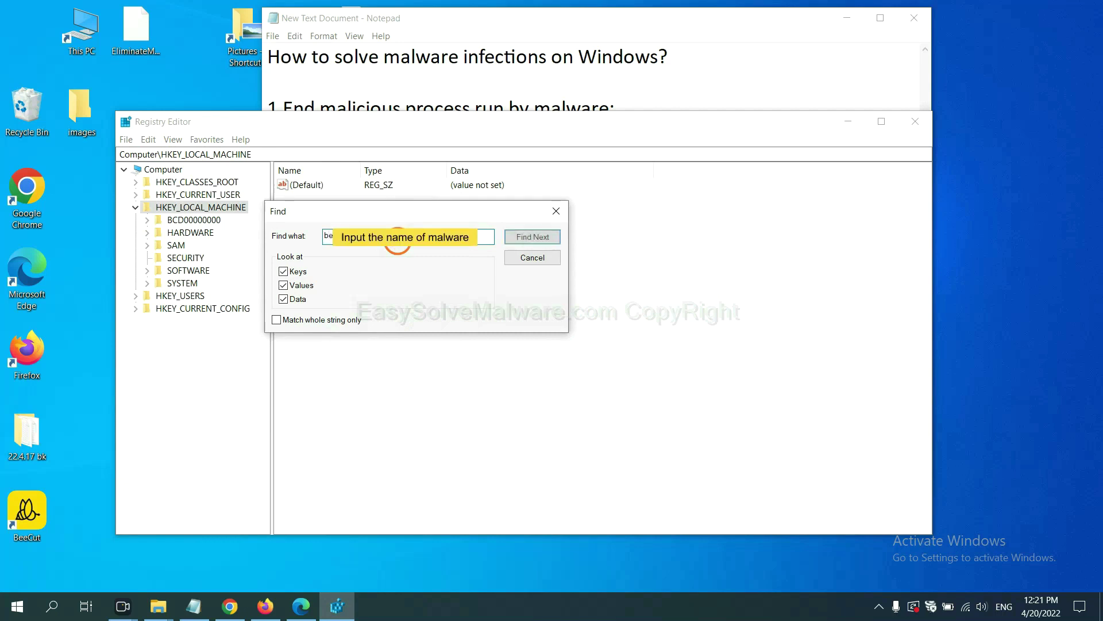
pyautogui.click(530, 237)
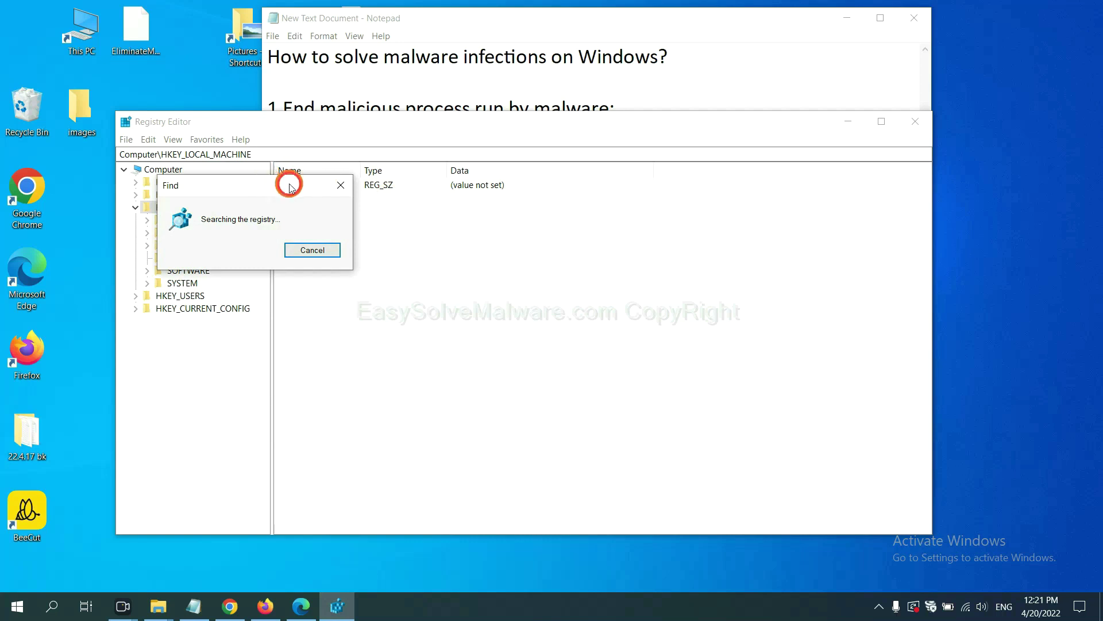
pyautogui.moveTo(289, 185); pyautogui.dragTo(462, 186)
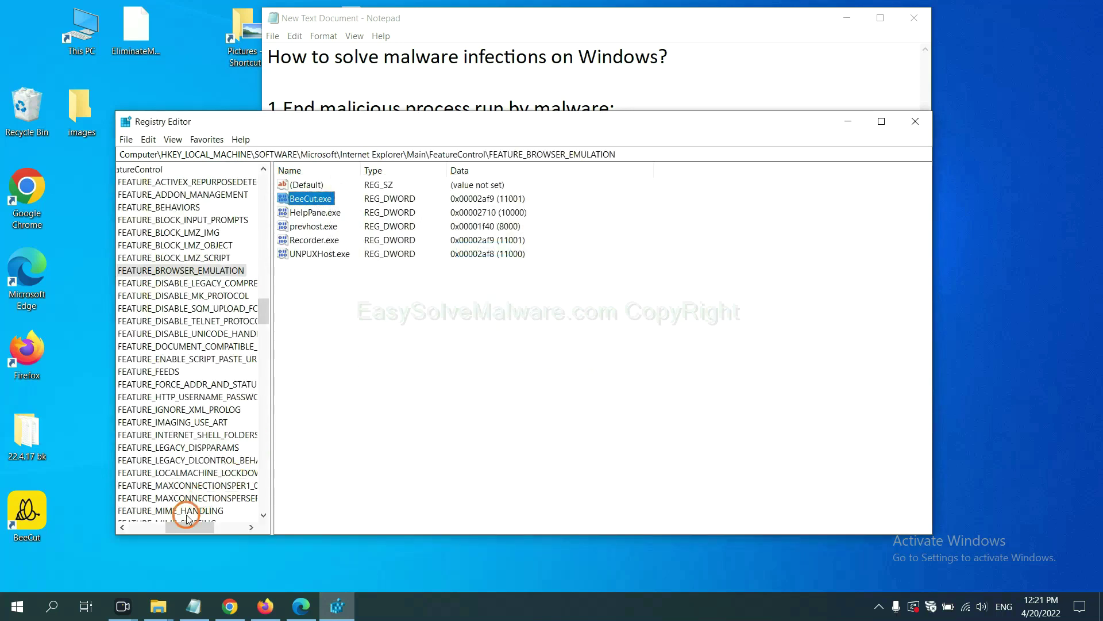
pyautogui.moveTo(186, 527); pyautogui.dragTo(176, 524)
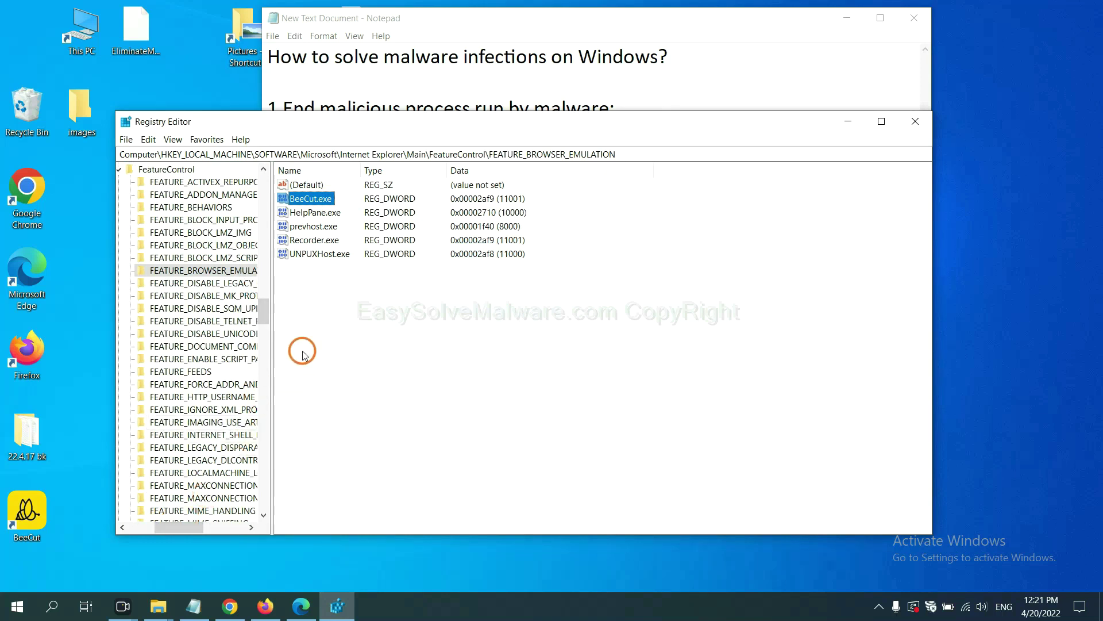
pyautogui.rightClick(224, 274)
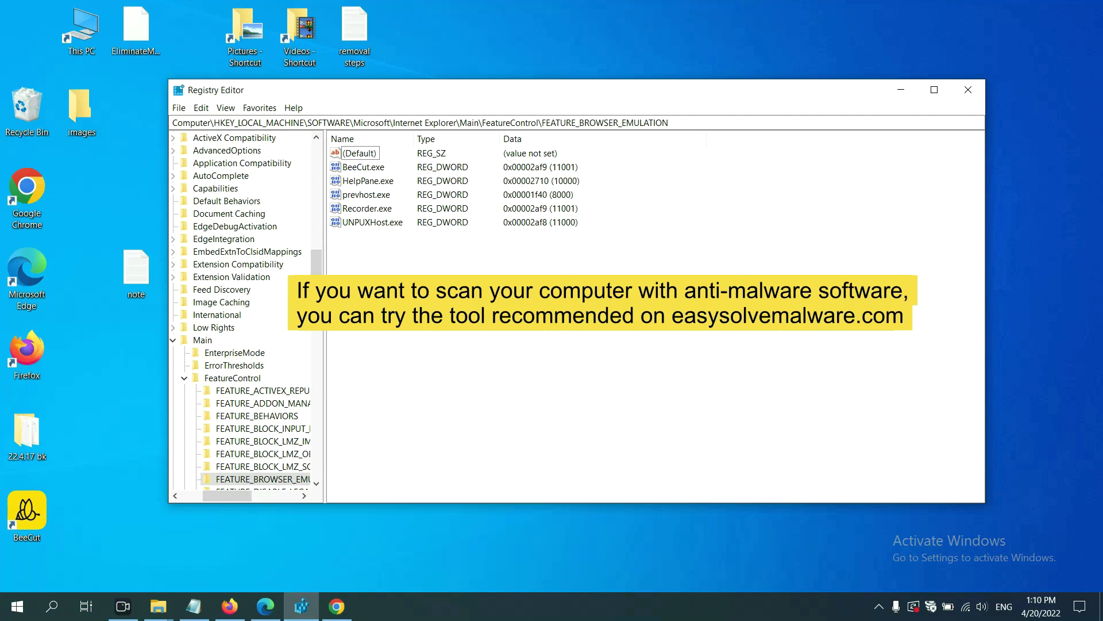
# Scroll through the Quick Menu of removal steps on Chrome's easysolvemalware.com guide
pyautogui.click(343, 610)
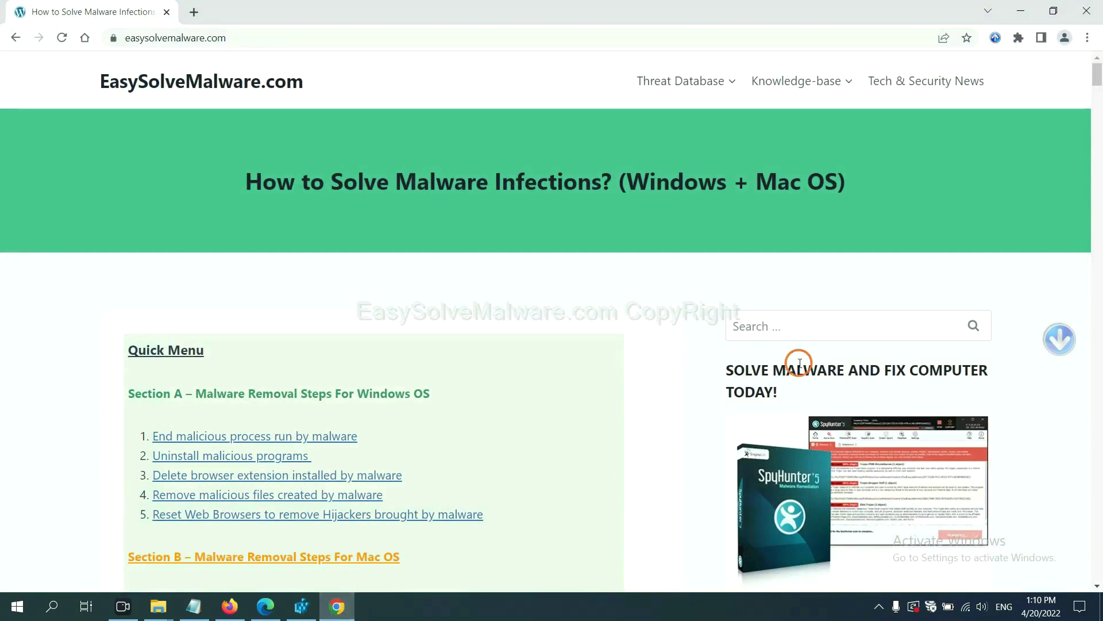
pyautogui.scroll(-1, 796, 373)
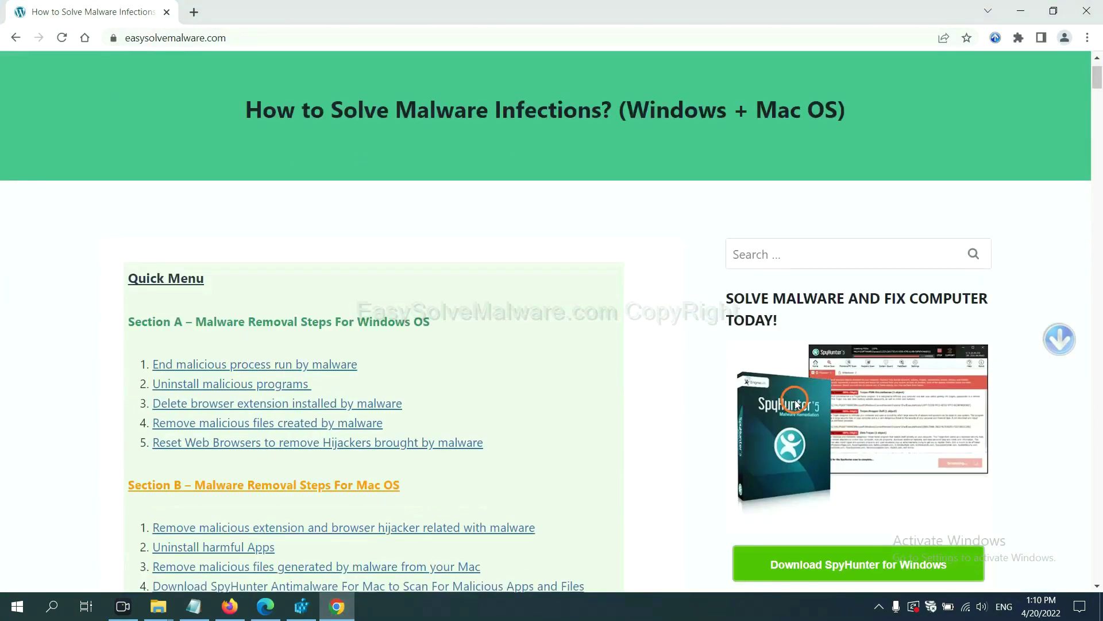
pyautogui.scroll(1, 795, 400)
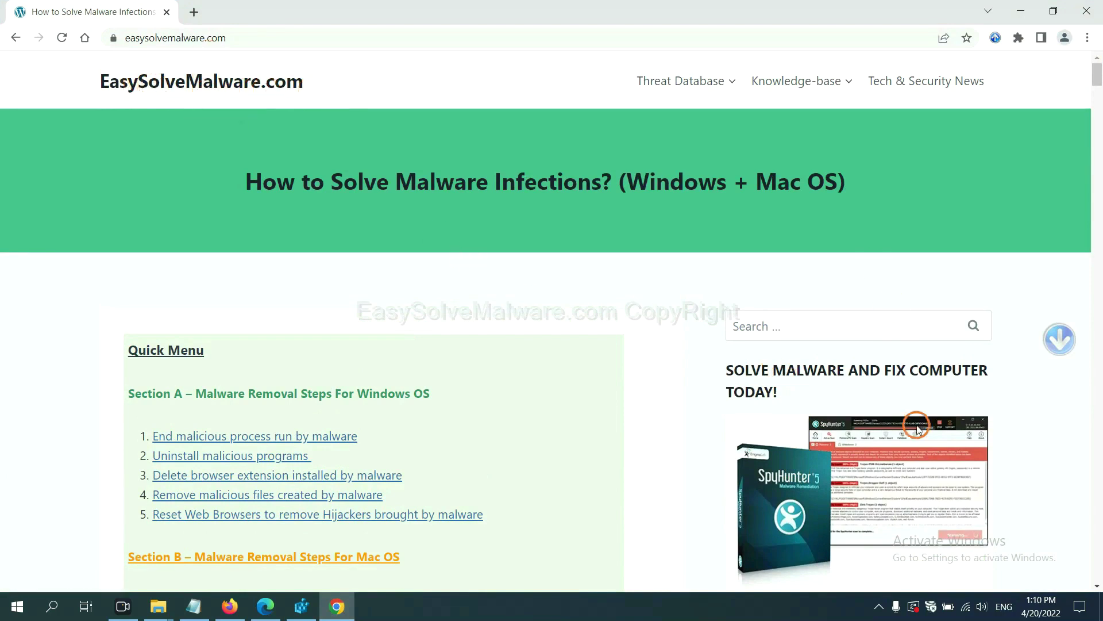
pyautogui.scroll(-3, 916, 425)
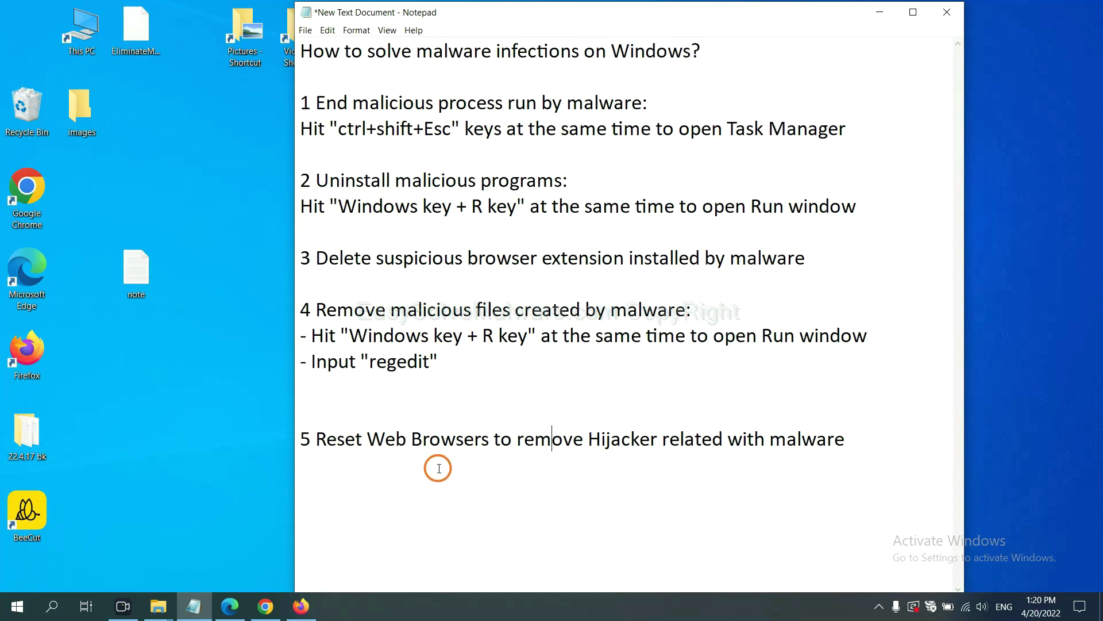
# Search Chrome settings for 'reset' and restore settings to their original defaults
pyautogui.click(255, 614)
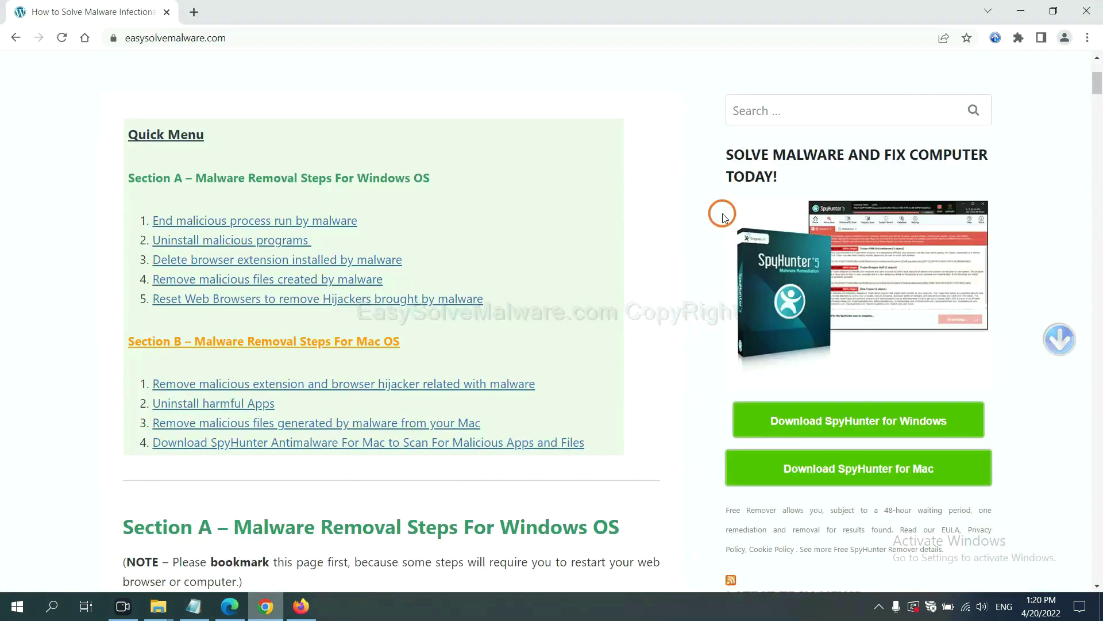
pyautogui.click(1088, 38)
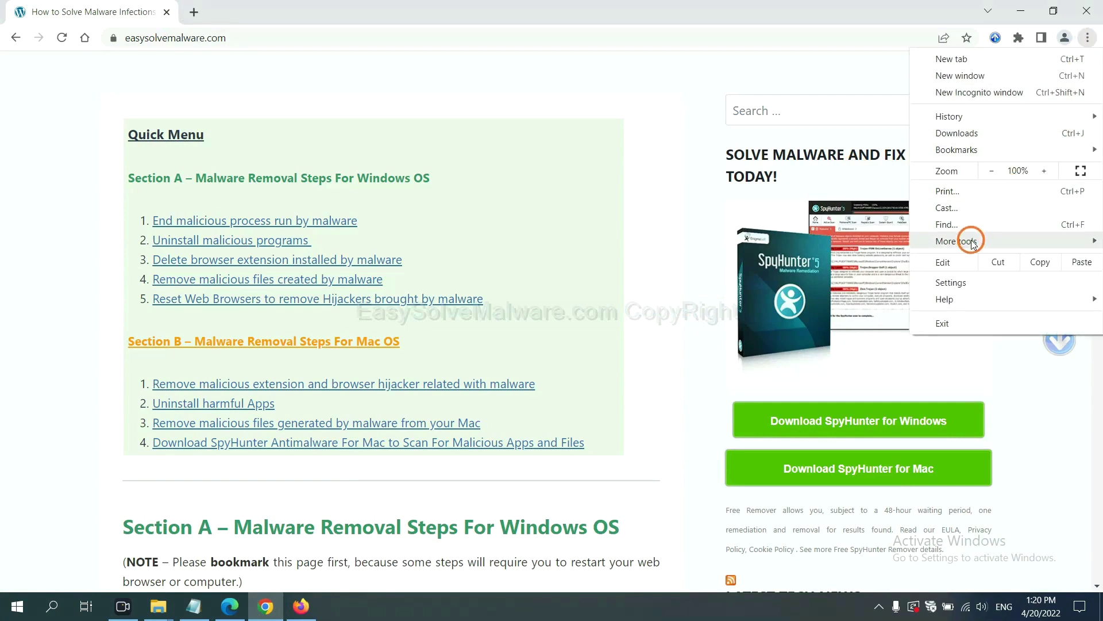
pyautogui.click(968, 278)
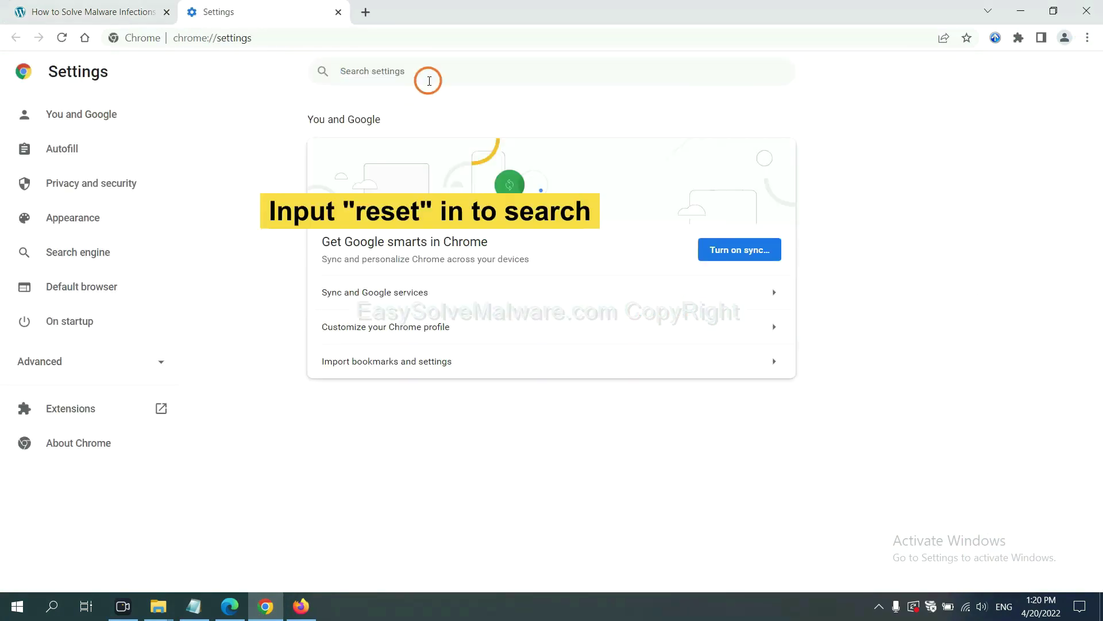
pyautogui.write('reset')
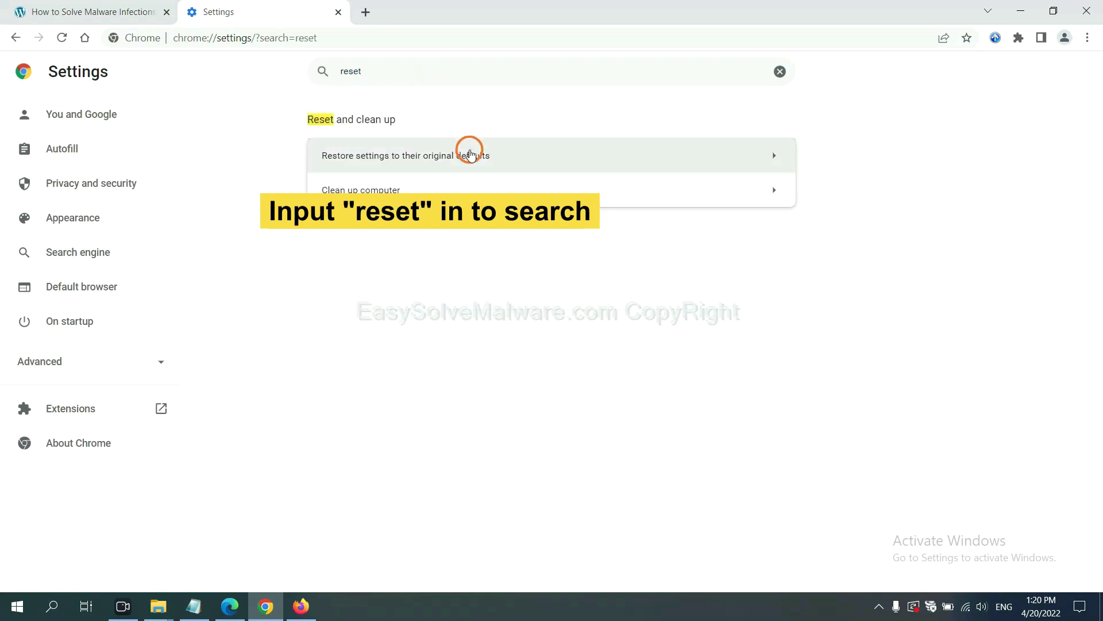
pyautogui.click(475, 158)
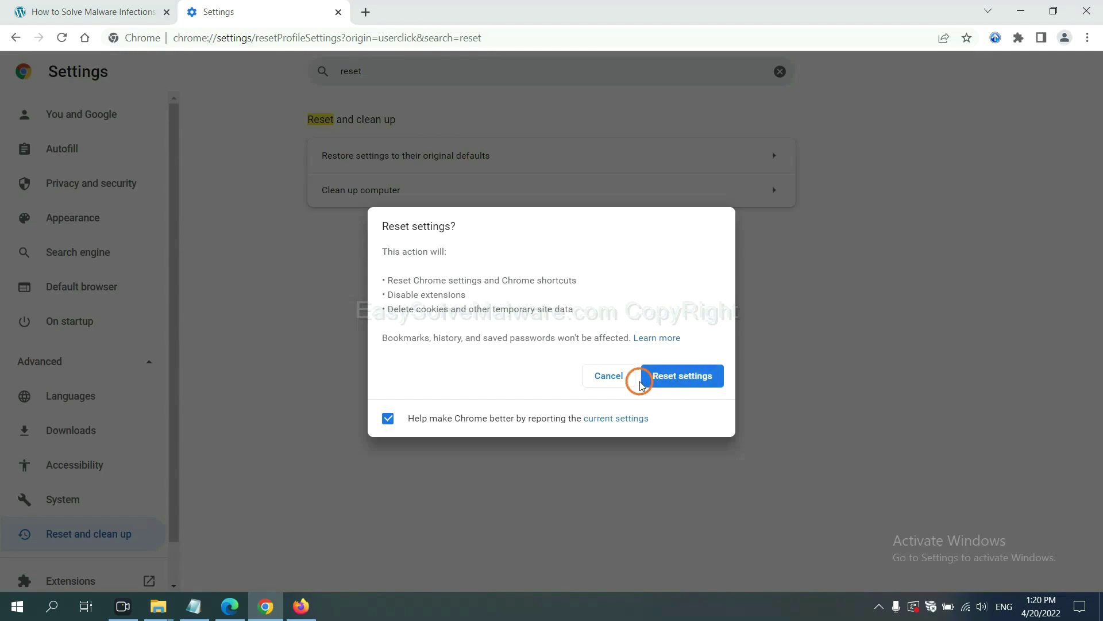
pyautogui.click(304, 605)
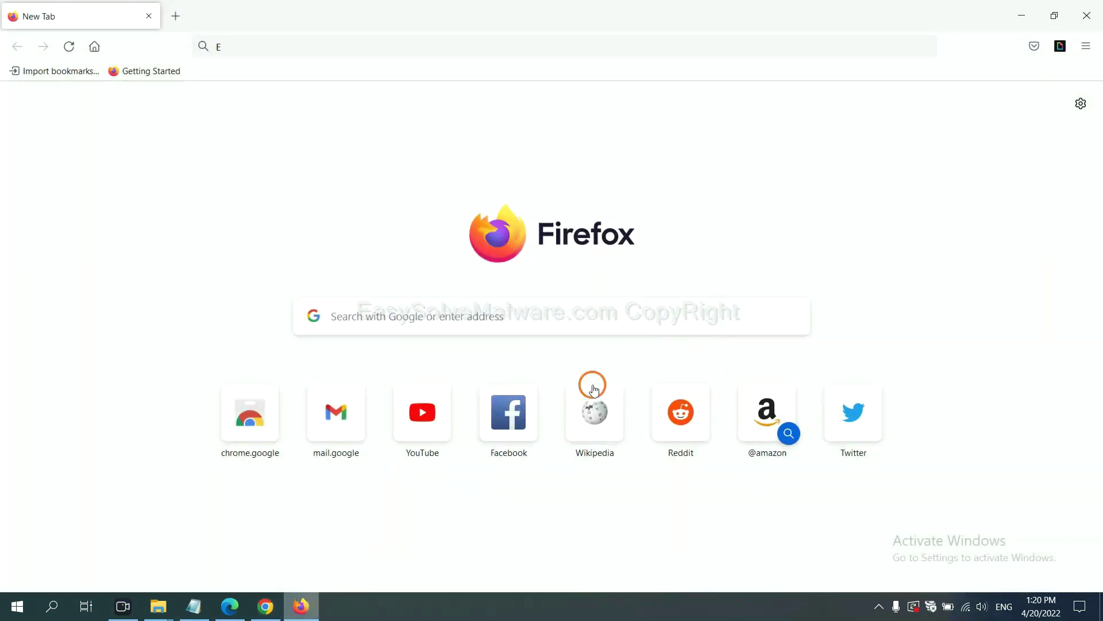
# Raise the Refresh Firefox prompt from Firefox's troubleshooting information page
pyautogui.click(1085, 51)
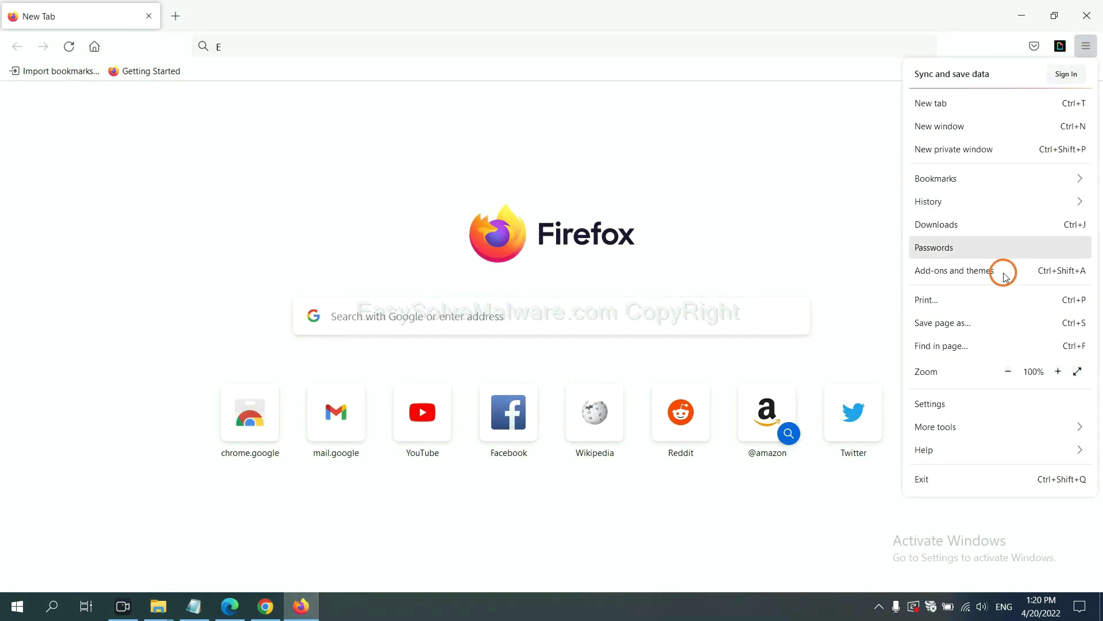
pyautogui.click(950, 448)
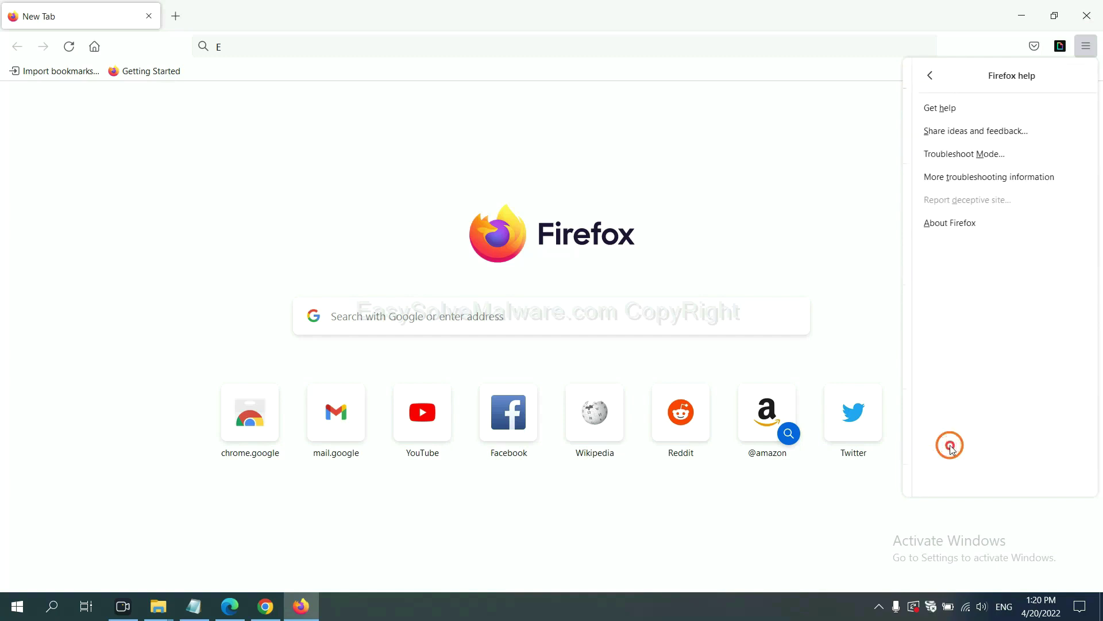
pyautogui.click(969, 179)
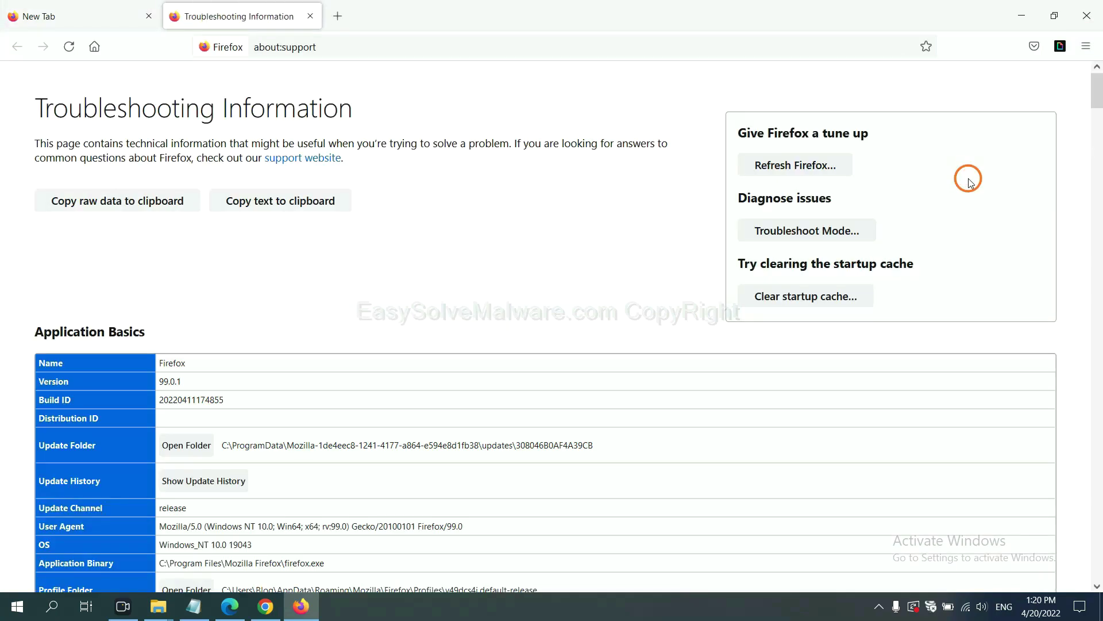
pyautogui.click(776, 168)
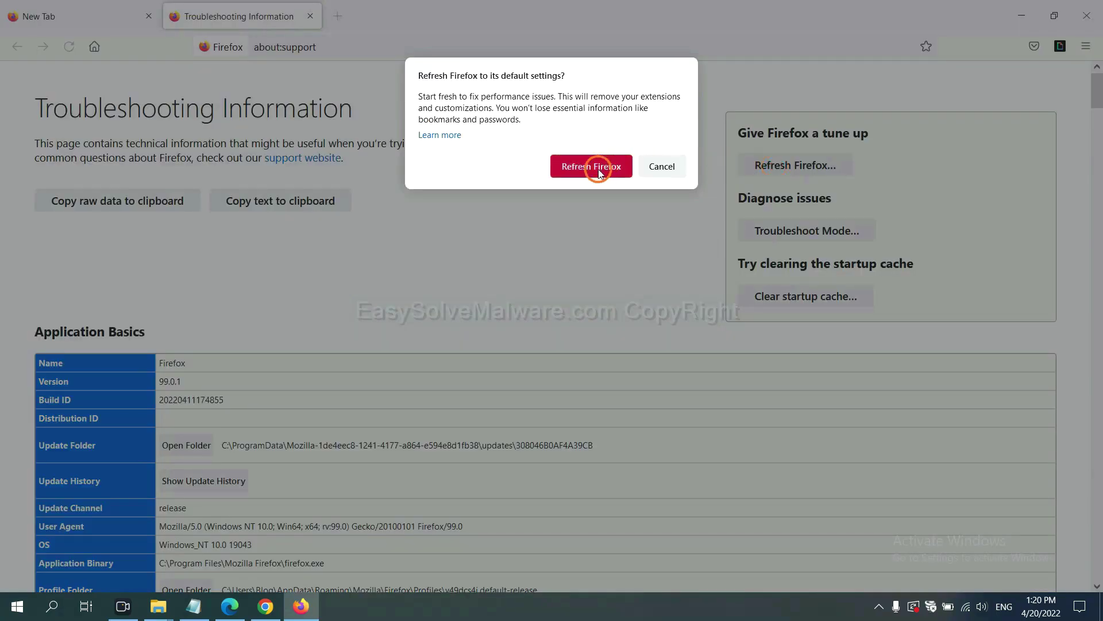
pyautogui.click(230, 607)
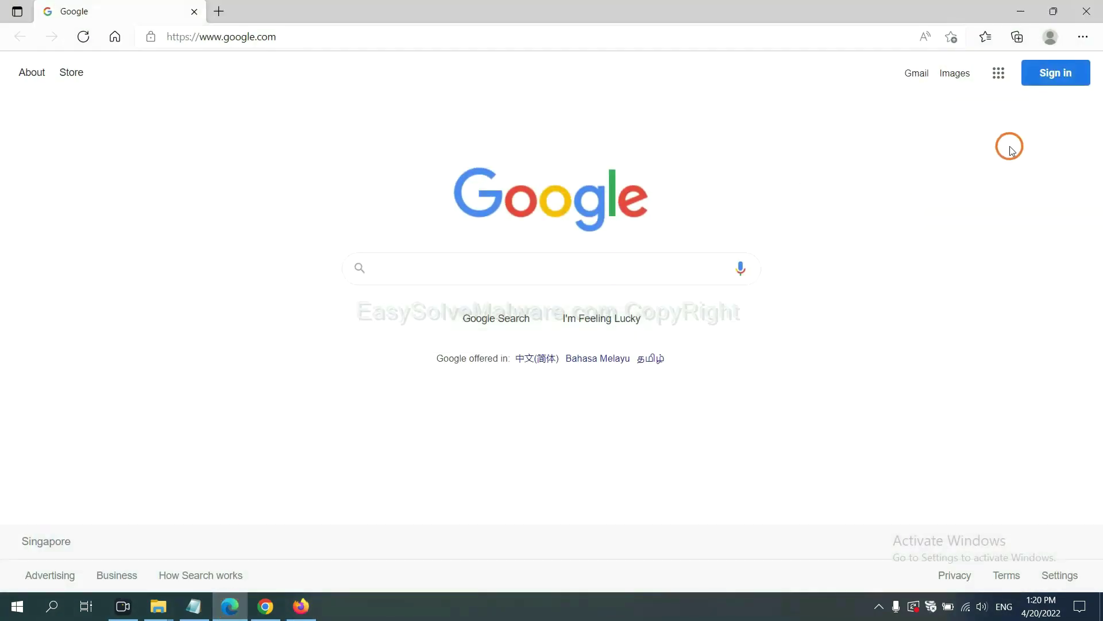
# Search Edge settings for 'reset' and choose Restore settings to their default values
pyautogui.click(1082, 37)
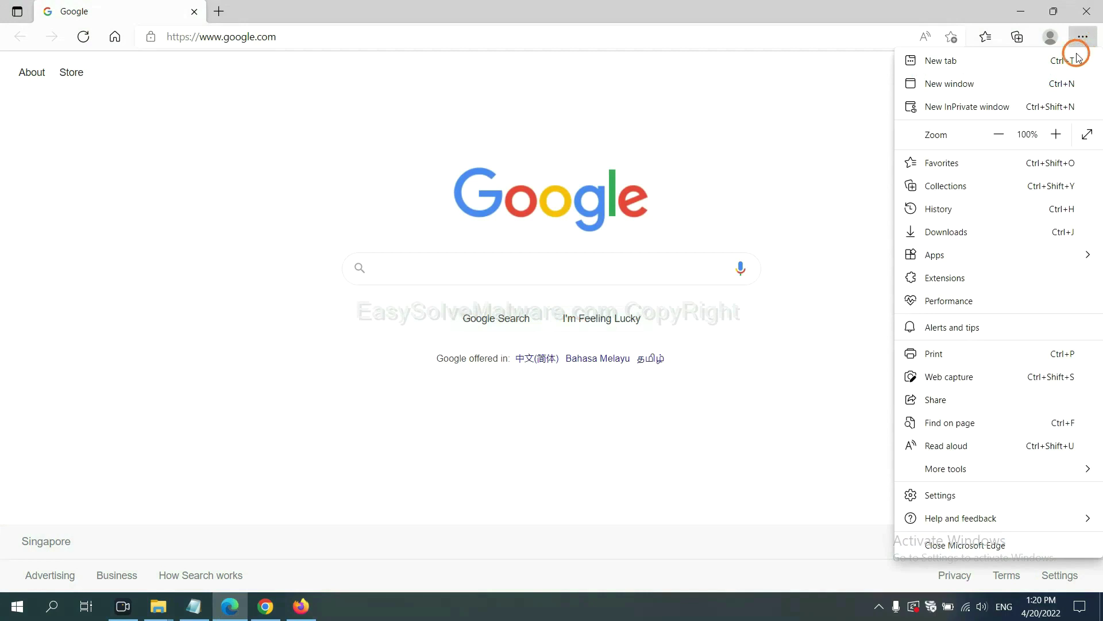
pyautogui.click(951, 496)
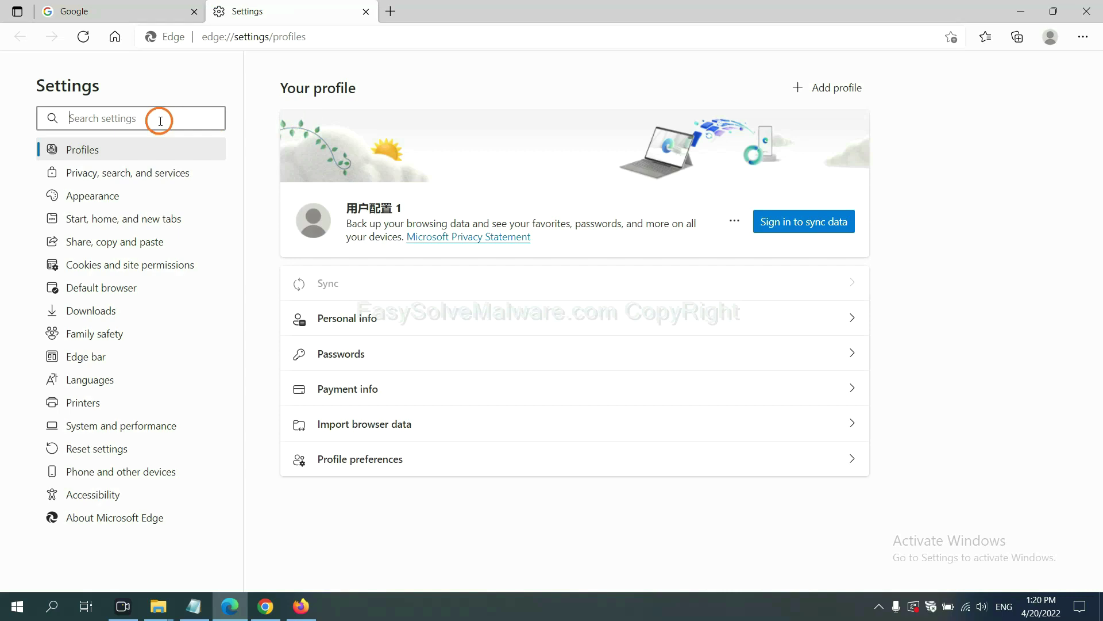
pyautogui.write('re')
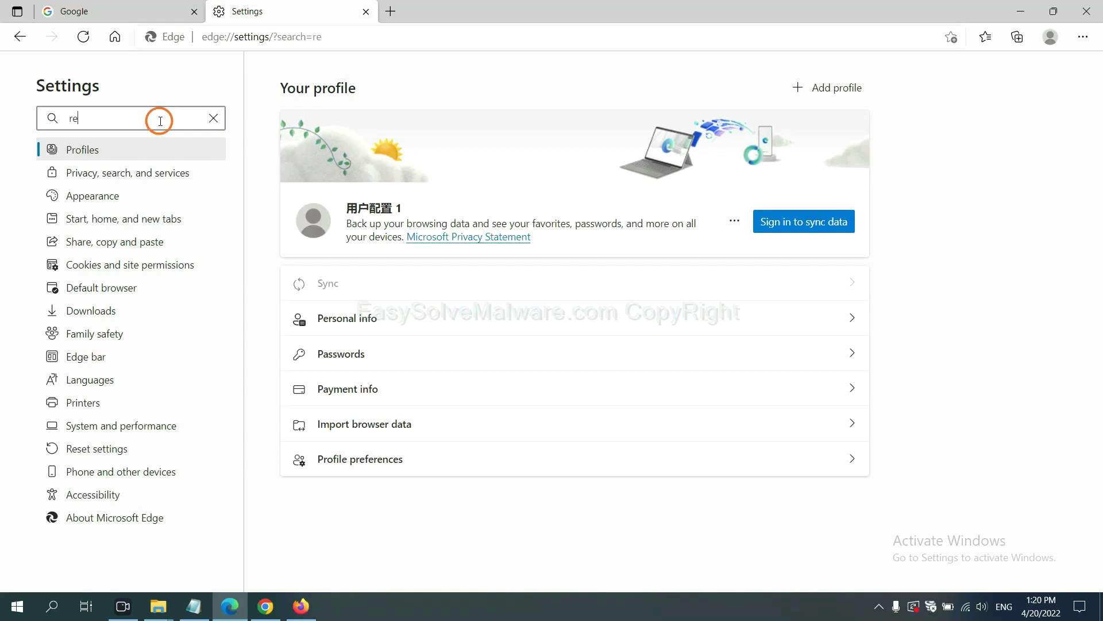
pyautogui.write('set')
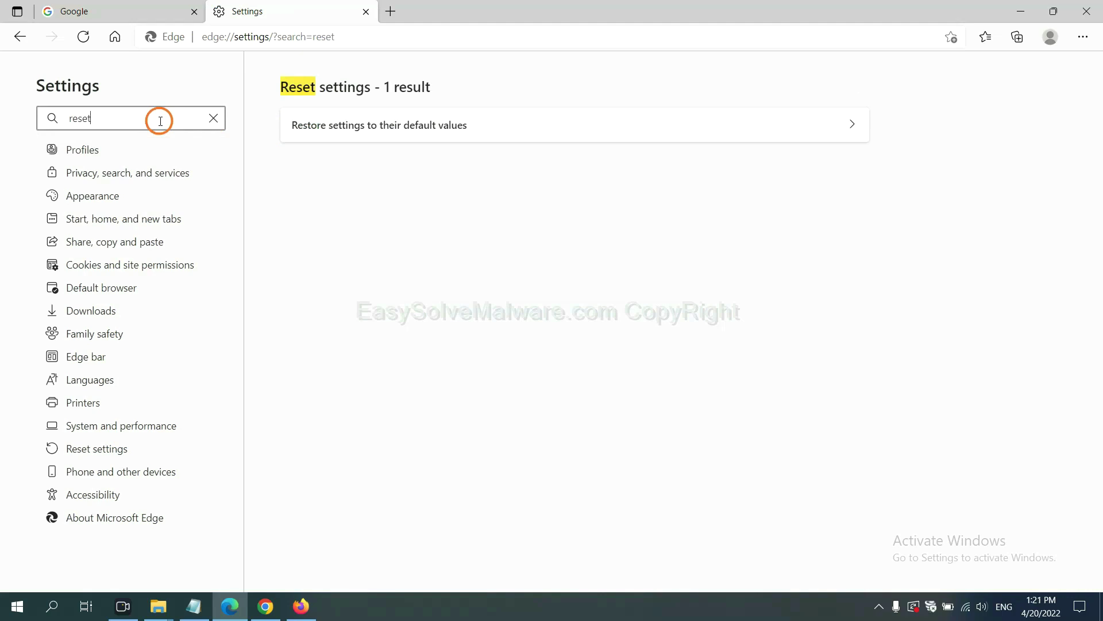
pyautogui.click(388, 121)
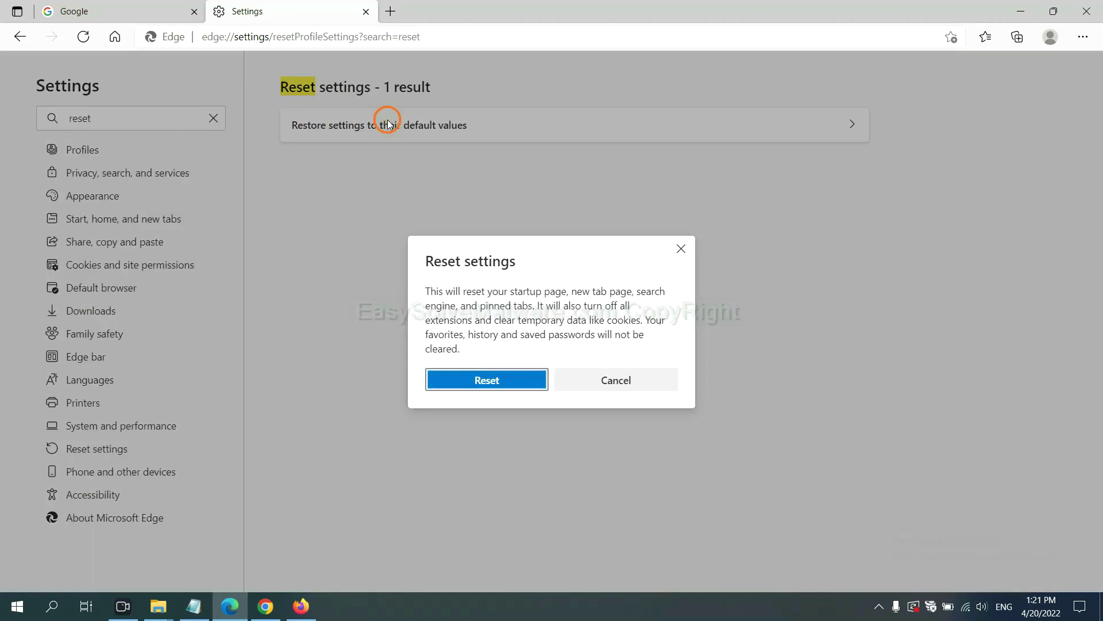